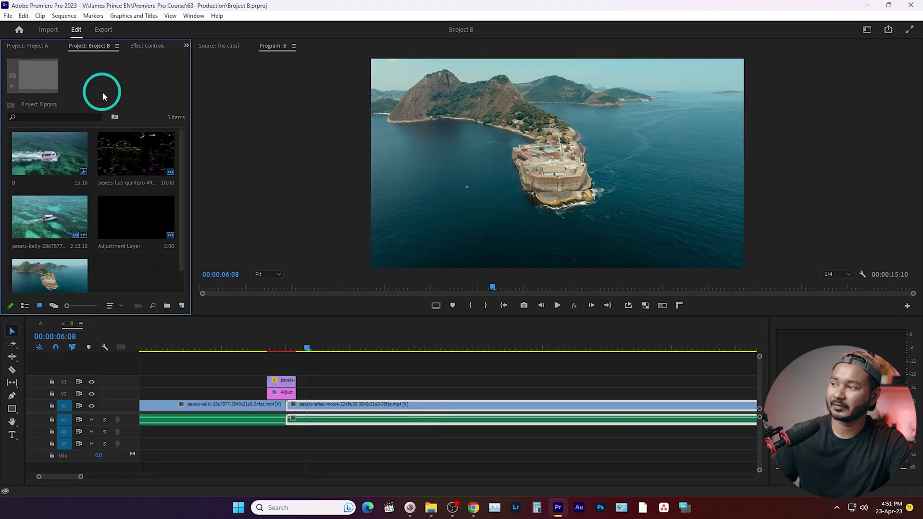
Step: Compare the Project A and Project B bins, ending on Project A, and scrub sequence B
left_click(41, 46)
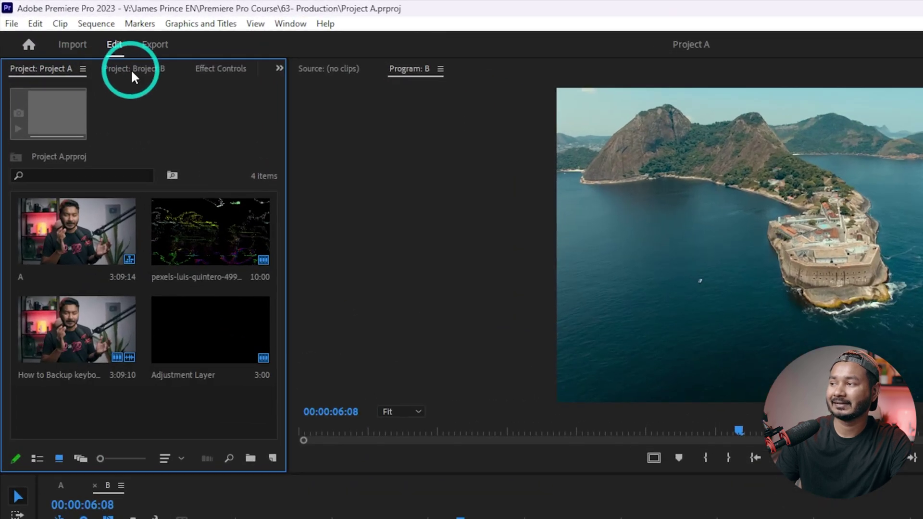
left_click(87, 45)
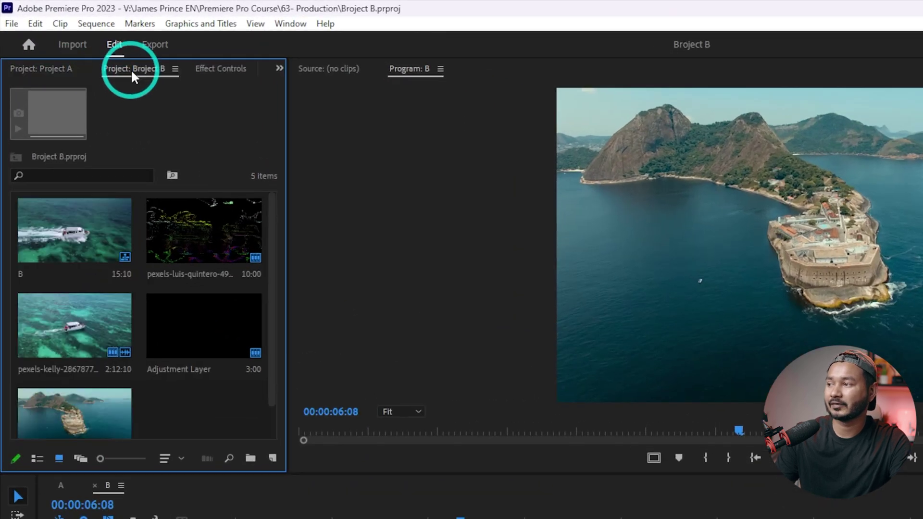
left_click(56, 68)
left_click(284, 348)
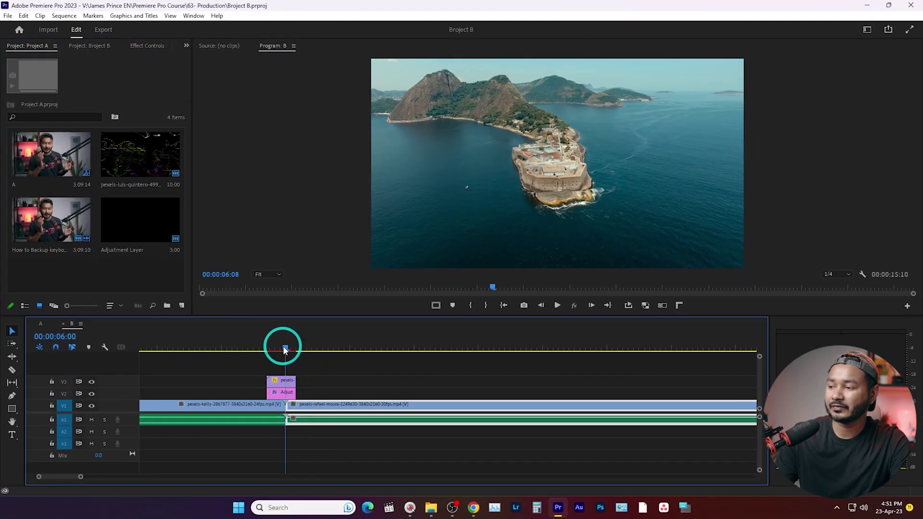
left_click_drag(285, 350, 263, 365)
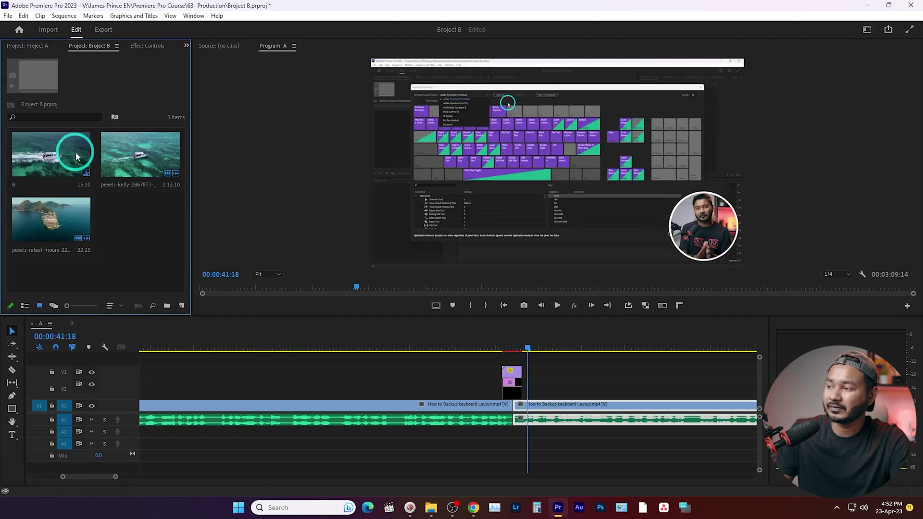
double_click(76, 149)
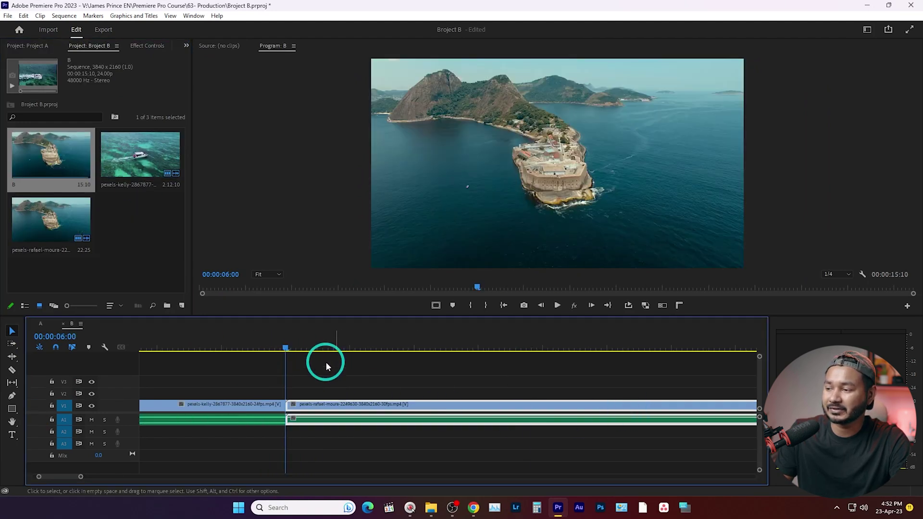
Step: Copy sequence A's V2/V3 overlay clip and adjustment layer onto sequence B's V2 and V3 tracks
left_click(42, 327)
left_click_drag(476, 365, 5, 308)
left_click_drag(69, 323, 292, 386)
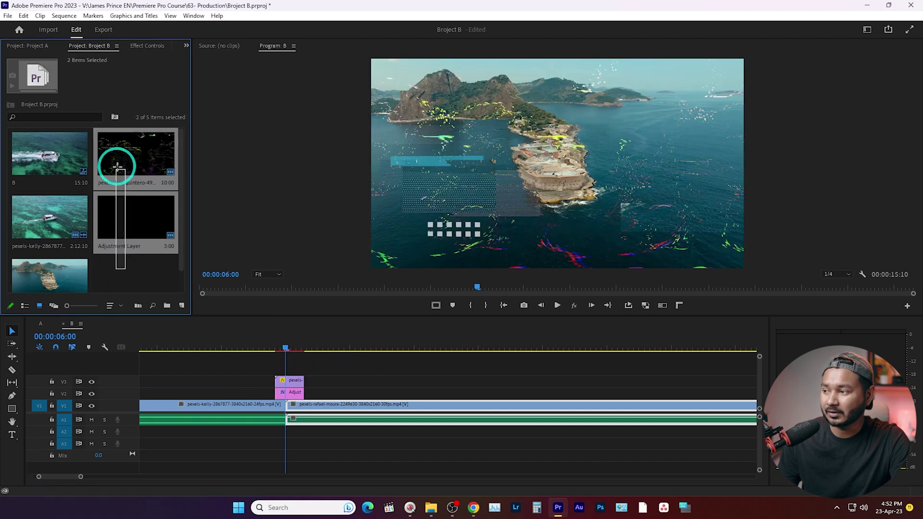
left_click(214, 302)
left_click(298, 338)
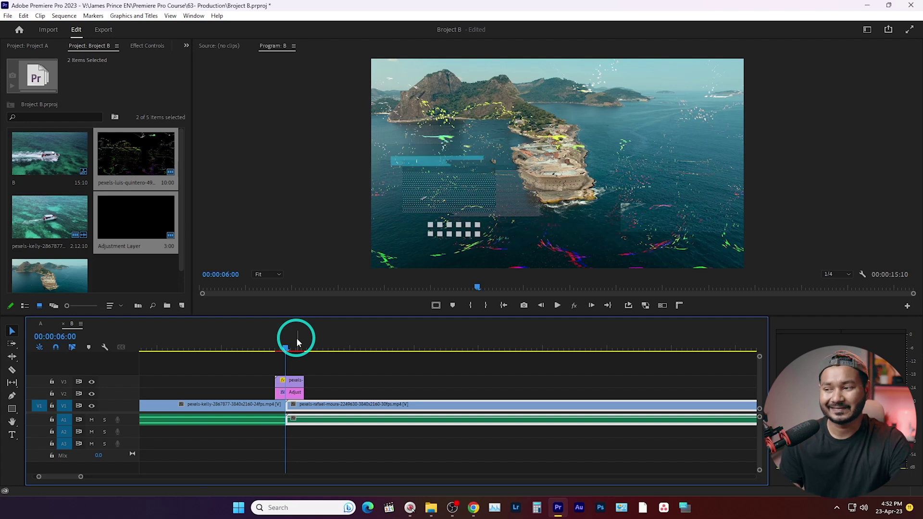
Step: Deselect the V1 clip, select the overlay and adjustment layer in the bin, and compare both bins
left_click(316, 378)
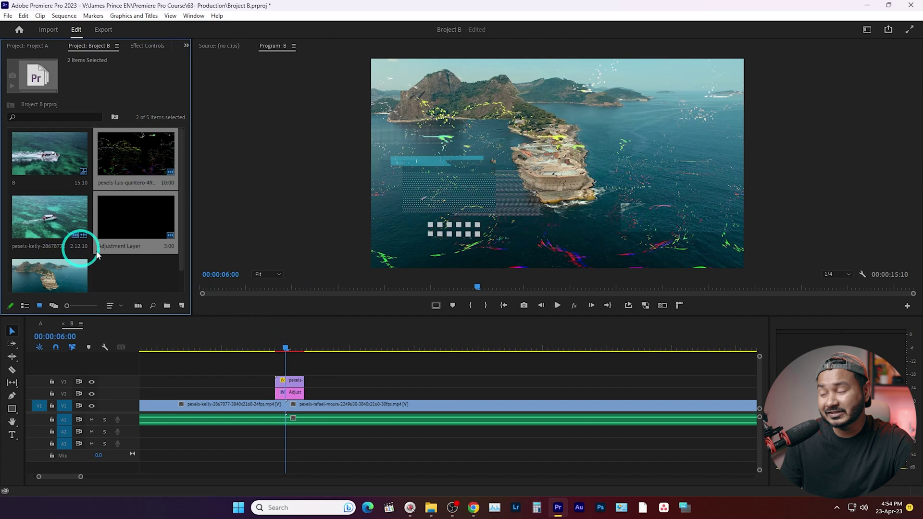
left_click_drag(151, 271, 144, 142)
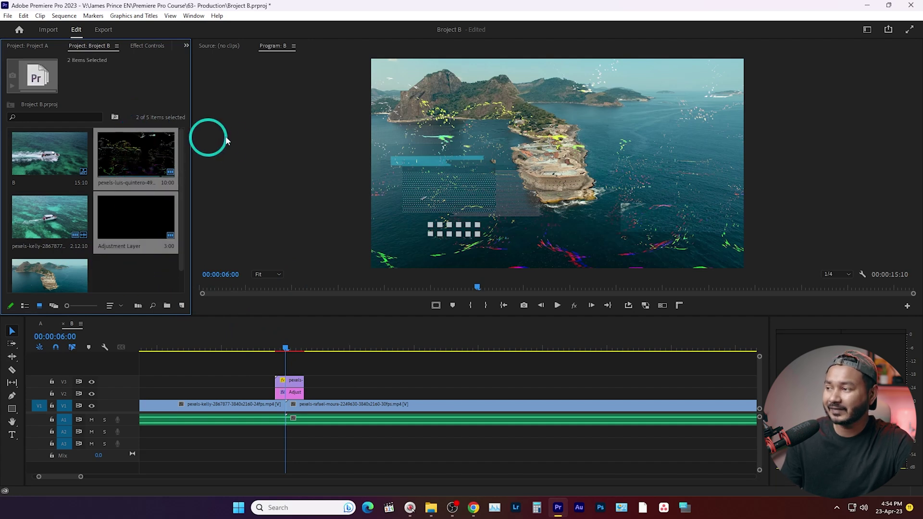
left_click(30, 48)
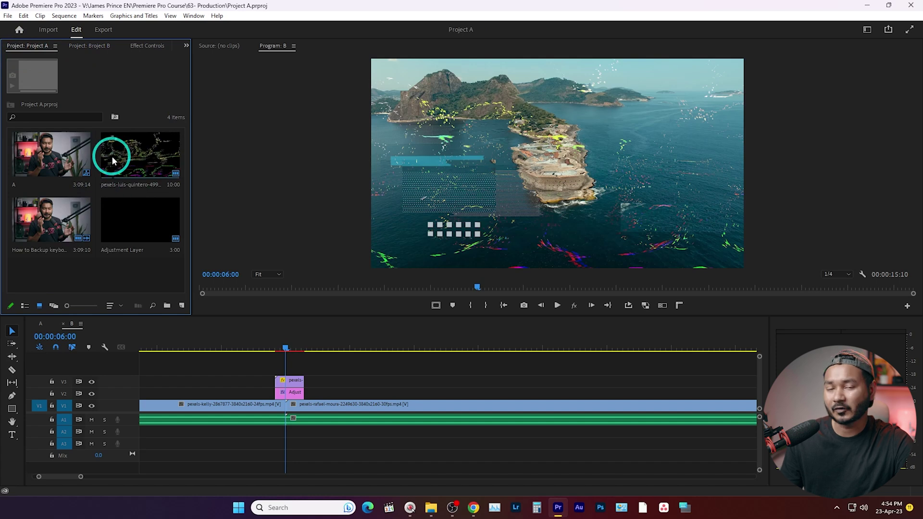
left_click(92, 47)
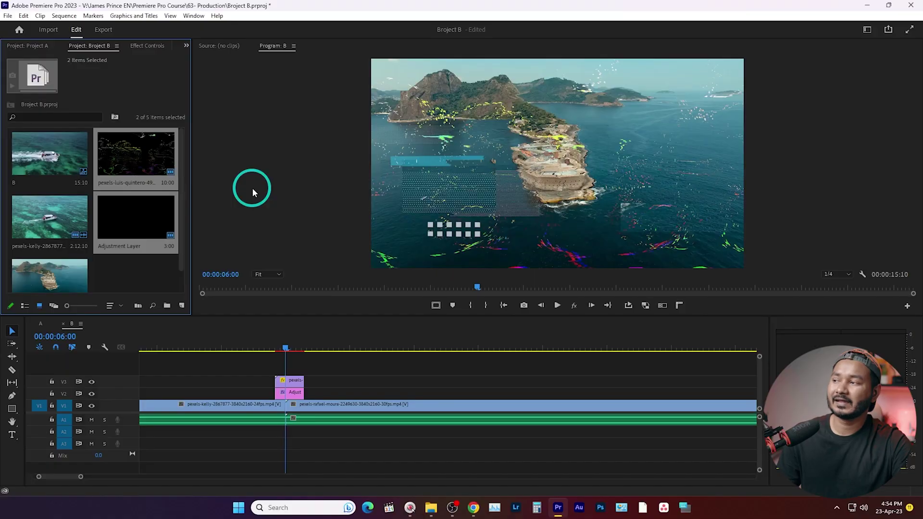
left_click(8, 16)
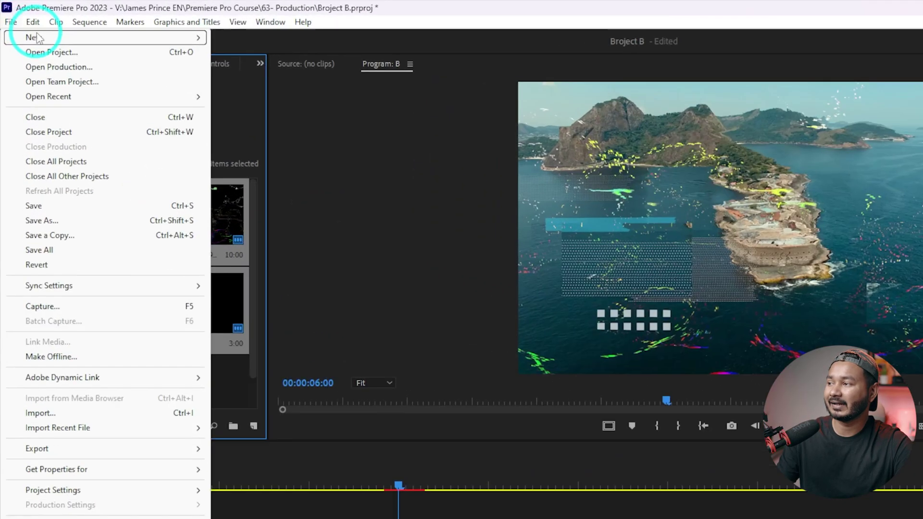
Step: Close all open projects with File > Close All Projects, answering the save-changes prompt
mouse_move(39, 39)
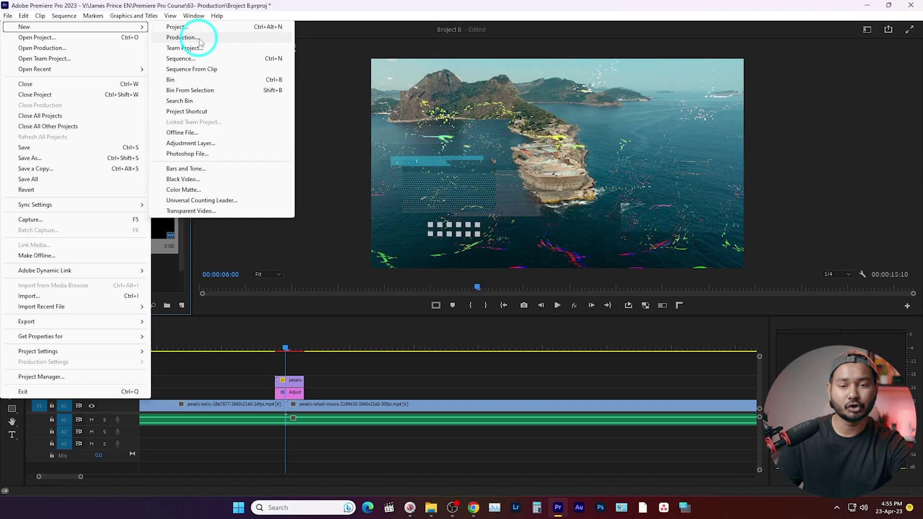
left_click(368, 165)
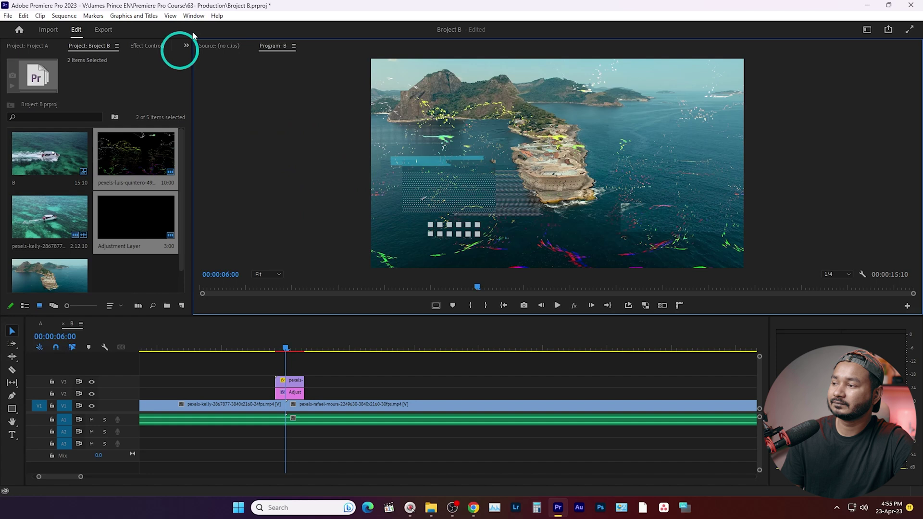
left_click(7, 16)
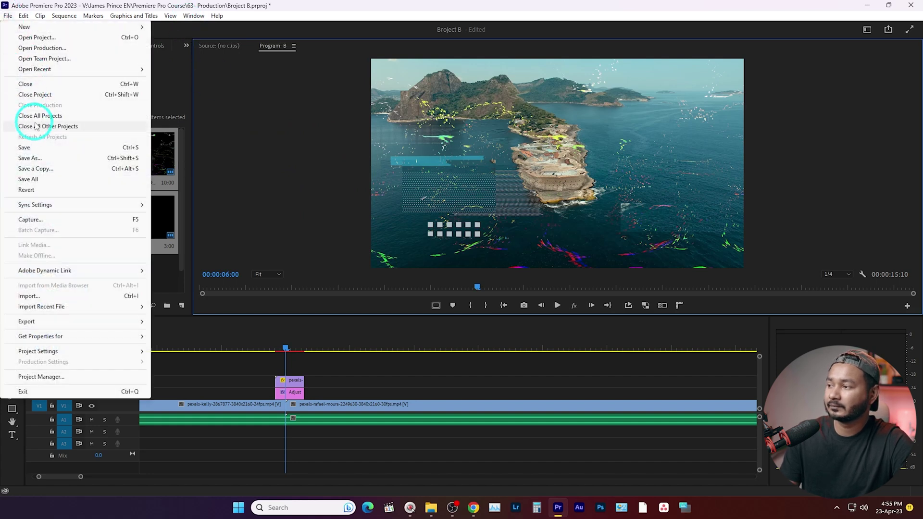
left_click(40, 115)
left_click(454, 261)
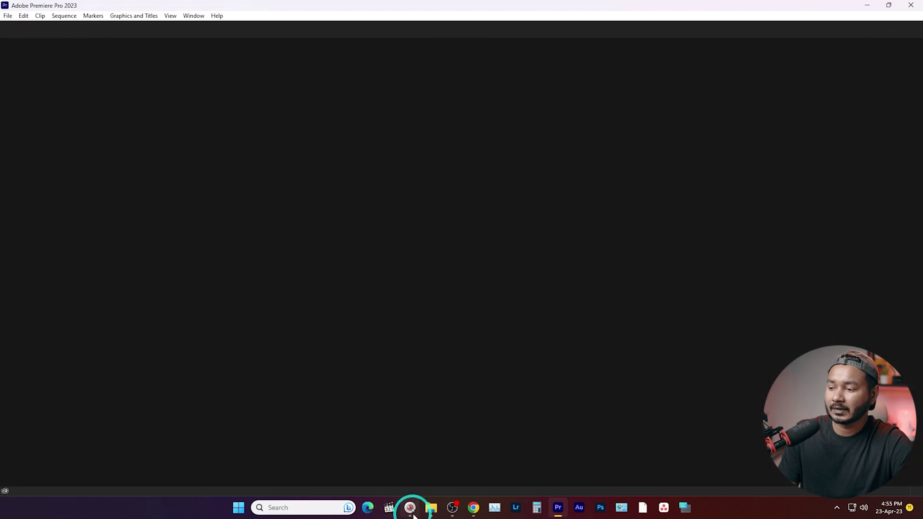
Step: In File Explorer, open How to Backup Keyboard Shortcut.prproj from Main Production's Premiere Pro Tips folder
left_click(436, 510)
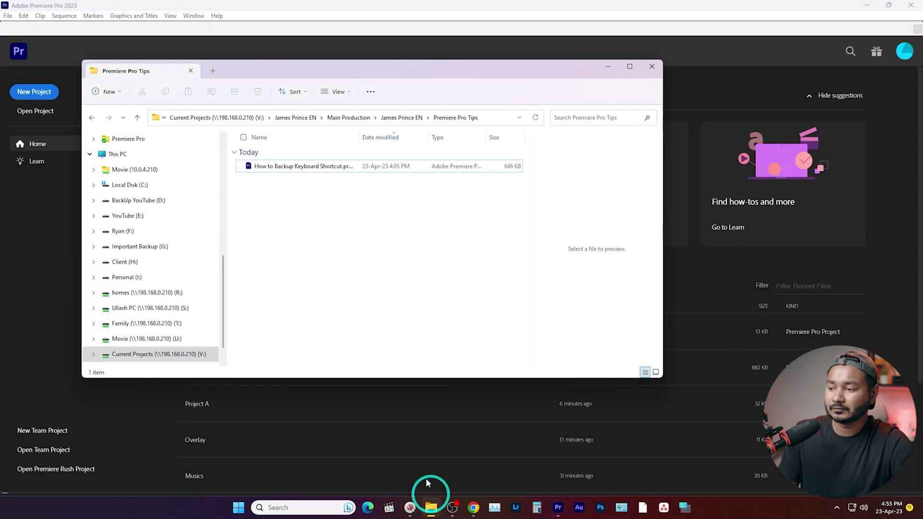
left_click(349, 119)
left_click(321, 118)
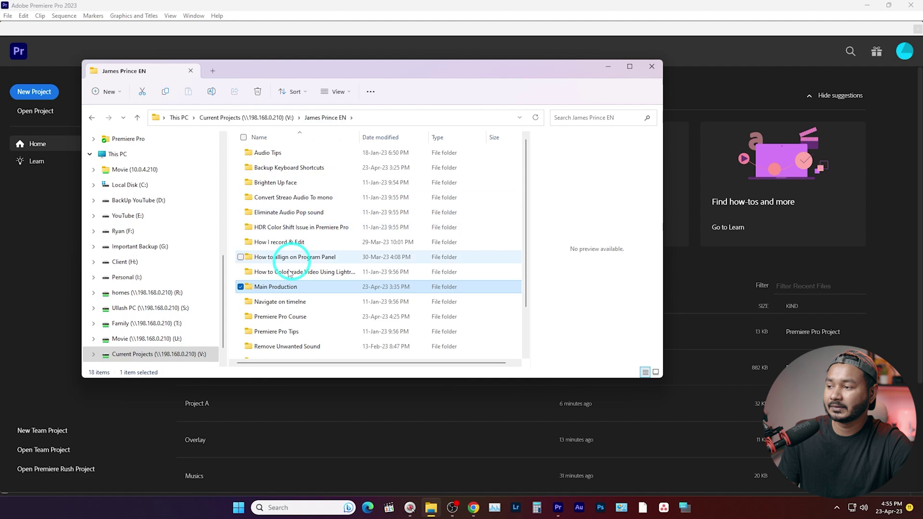
double_click(286, 292)
double_click(264, 168)
left_click(264, 169)
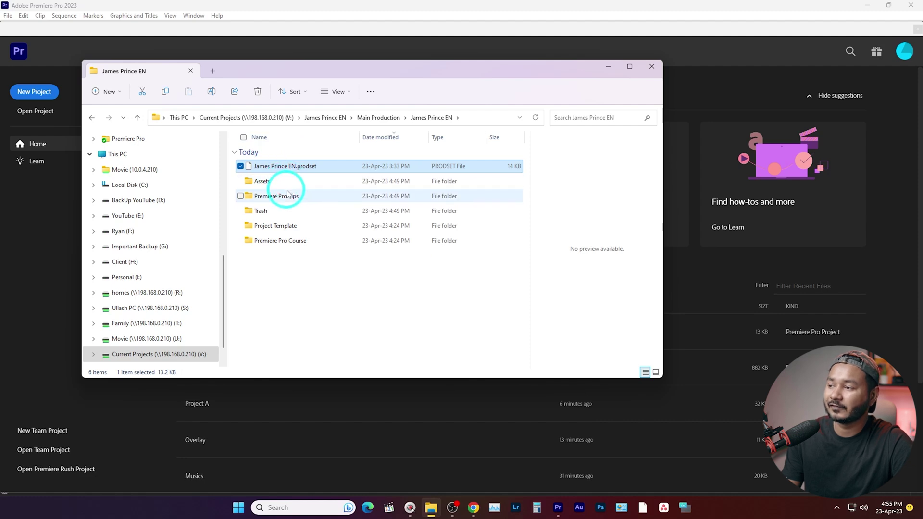
double_click(288, 194)
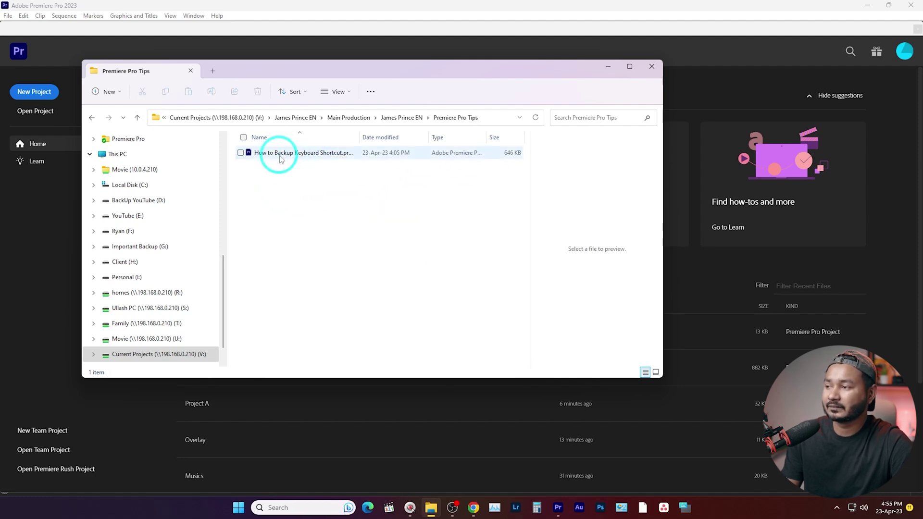
double_click(298, 153)
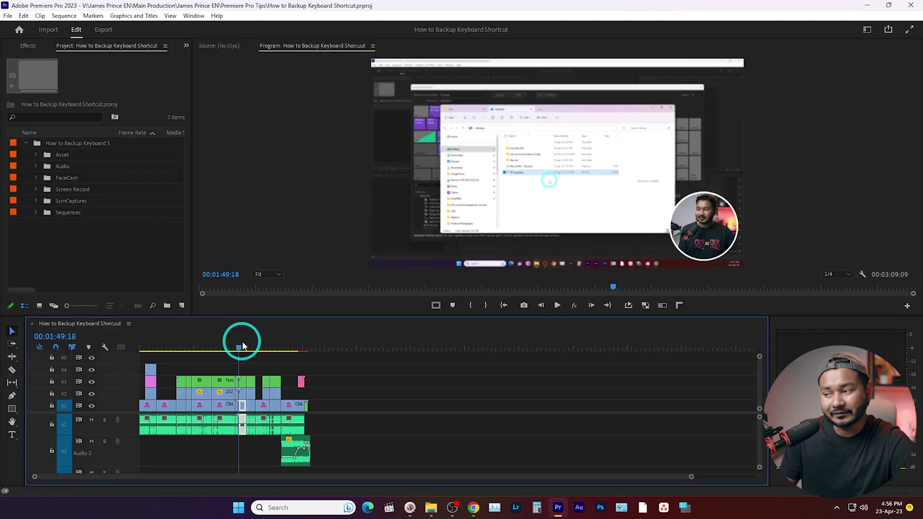
Step: Scrub to 00:02:24:14, show the Production panel, and widen the Project panel to reveal full names
left_click_drag(243, 345, 278, 352)
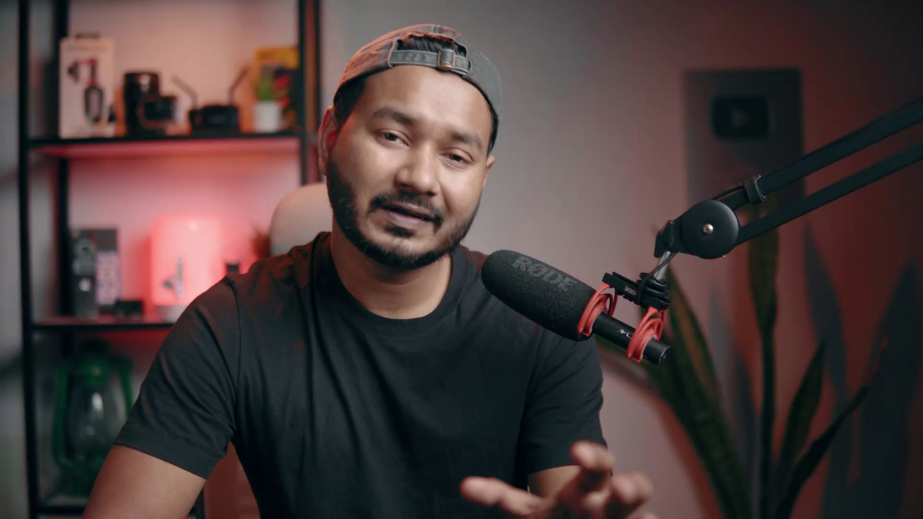
left_click(260, 279)
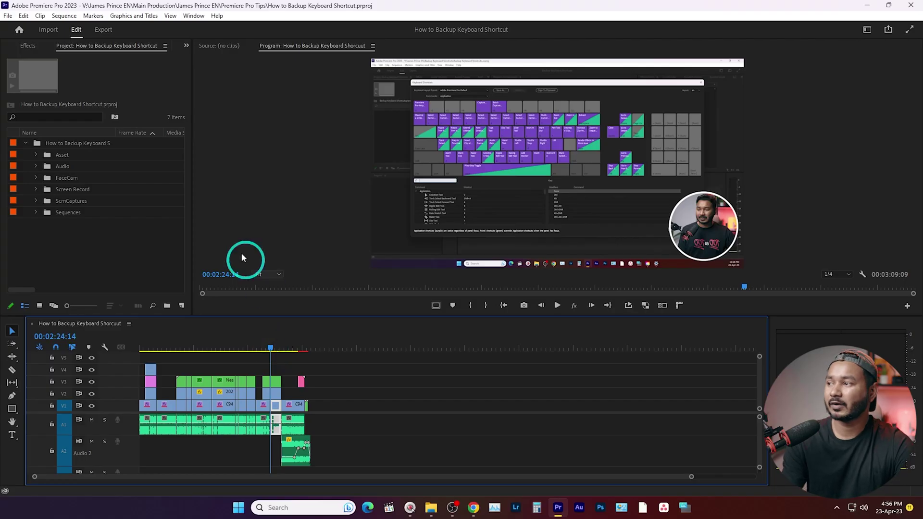
left_click(195, 16)
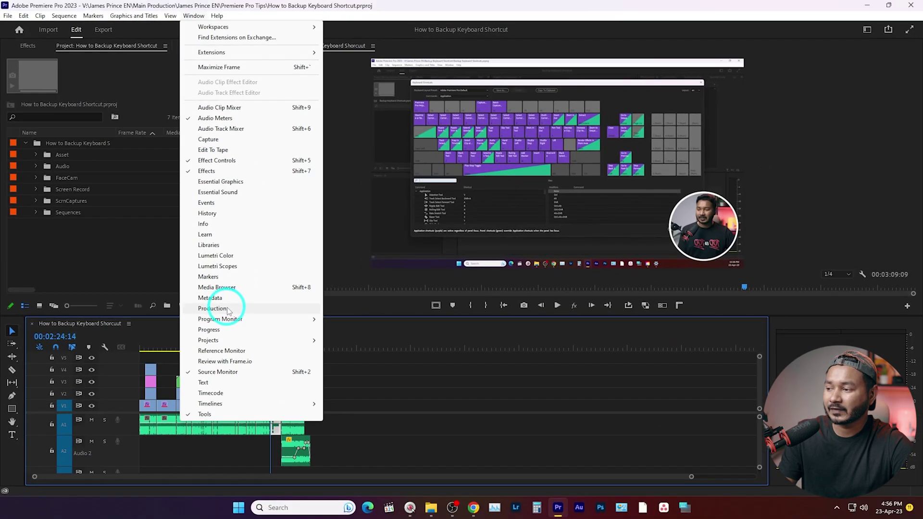
left_click(227, 309)
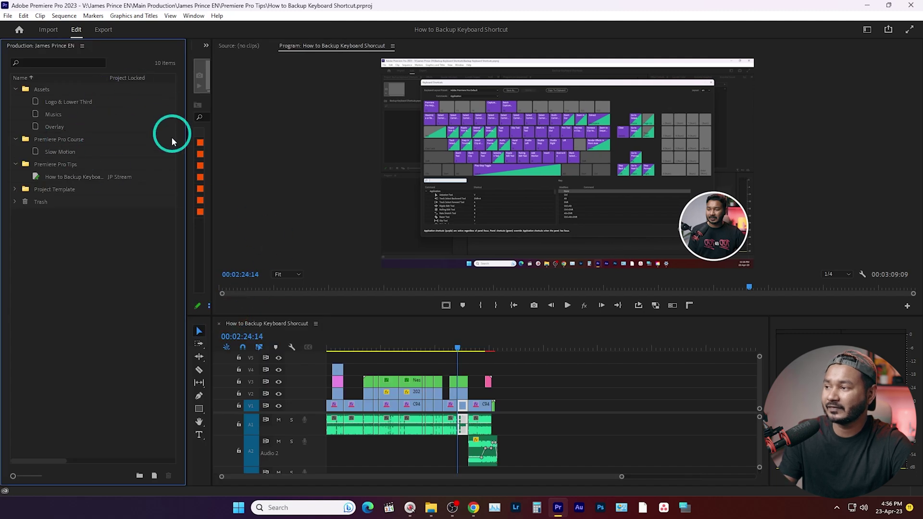
left_click_drag(186, 176, 150, 179)
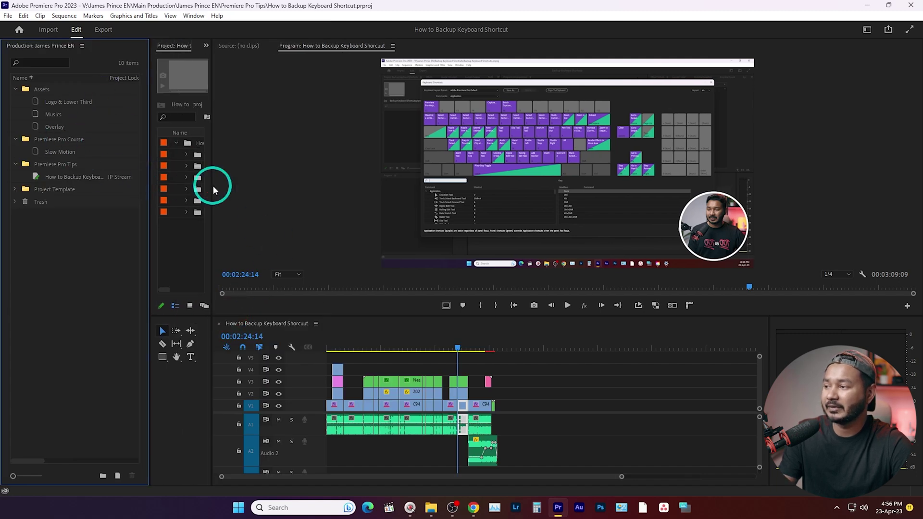
left_click_drag(210, 190, 268, 189)
Step: Collapse the production folders, then expand Premiere Pro Course and open the Slow Motion project
left_click(15, 89)
left_click(15, 102)
left_click(60, 128)
left_click(247, 202)
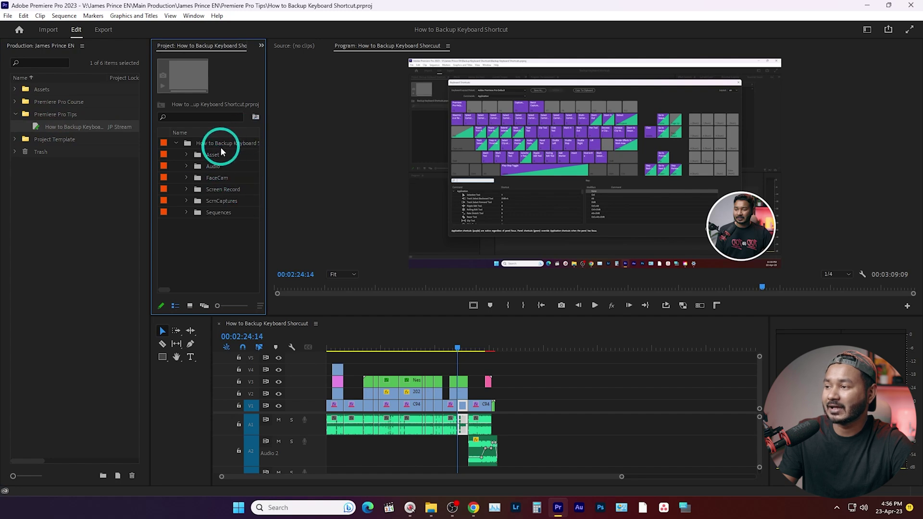
left_click(188, 192)
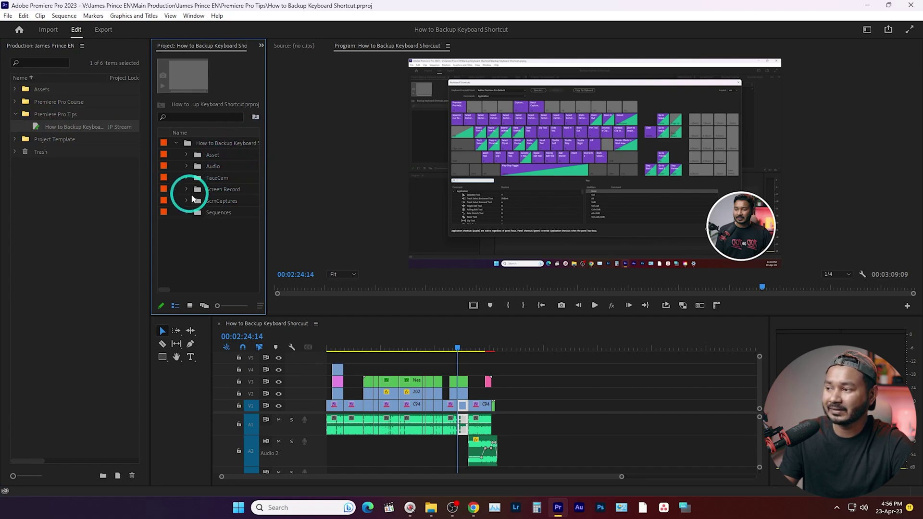
left_click(455, 336)
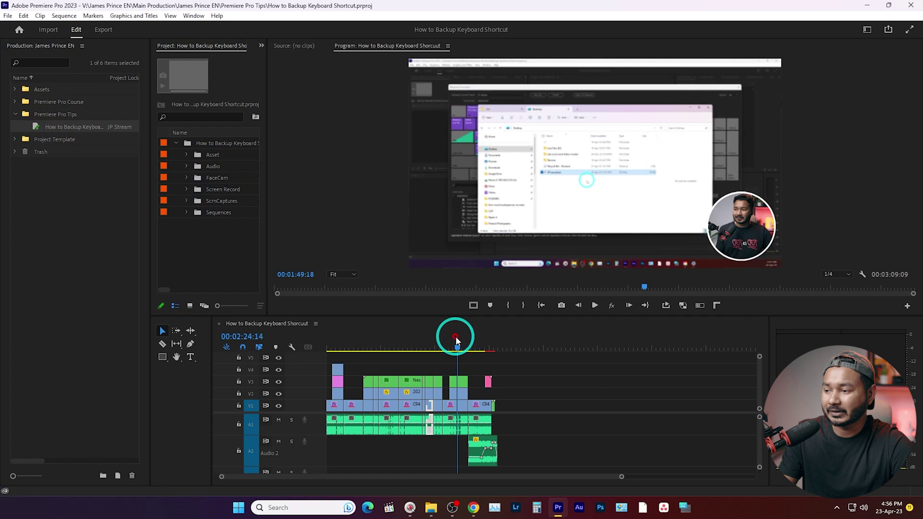
left_click(16, 102)
double_click(62, 114)
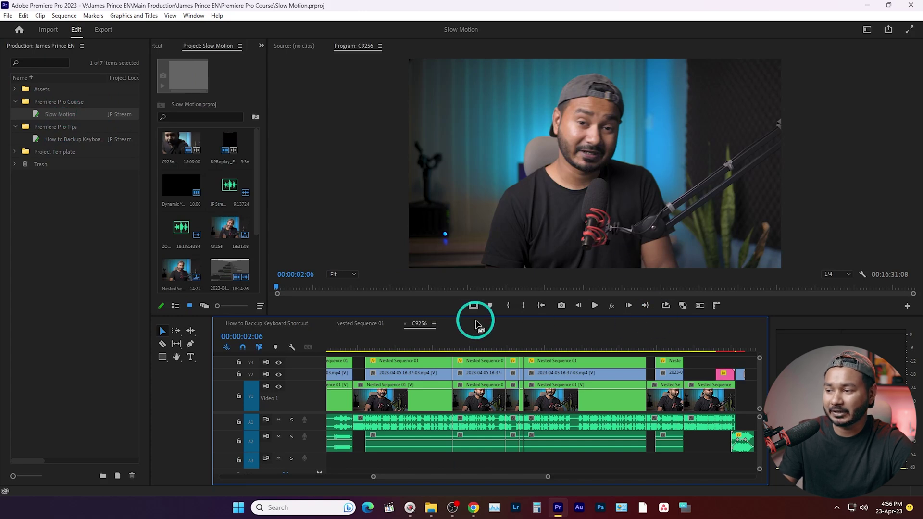
Step: Reopen How to Backup Keyboard Shortcut from the Production panel and widen its project bin
left_click(486, 336)
double_click(72, 139)
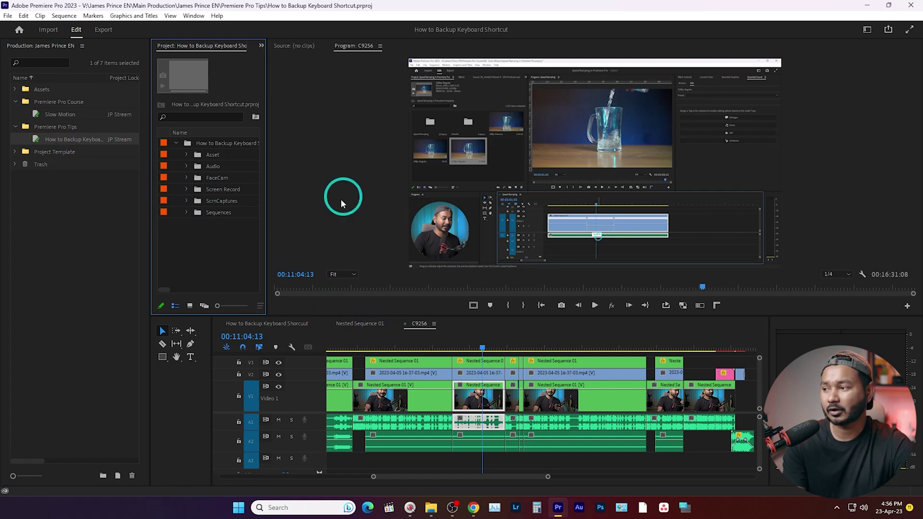
left_click_drag(265, 218, 366, 217)
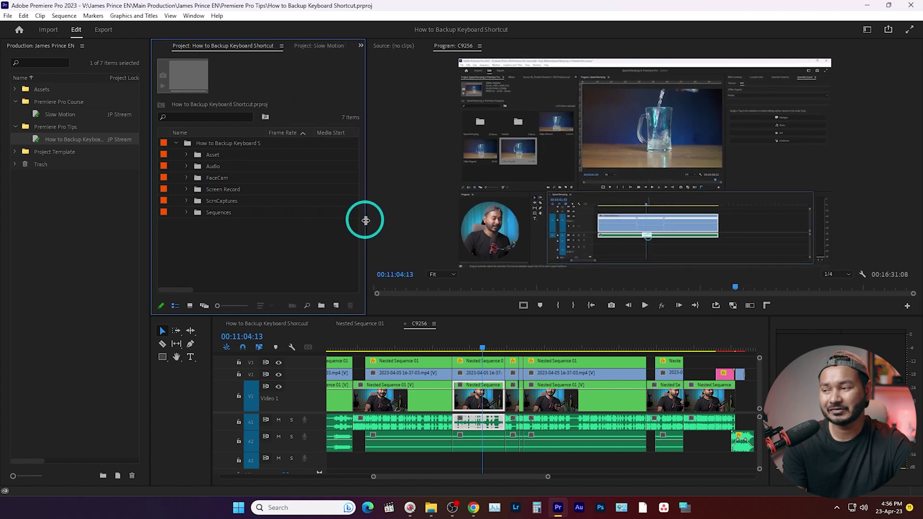
left_click(110, 177)
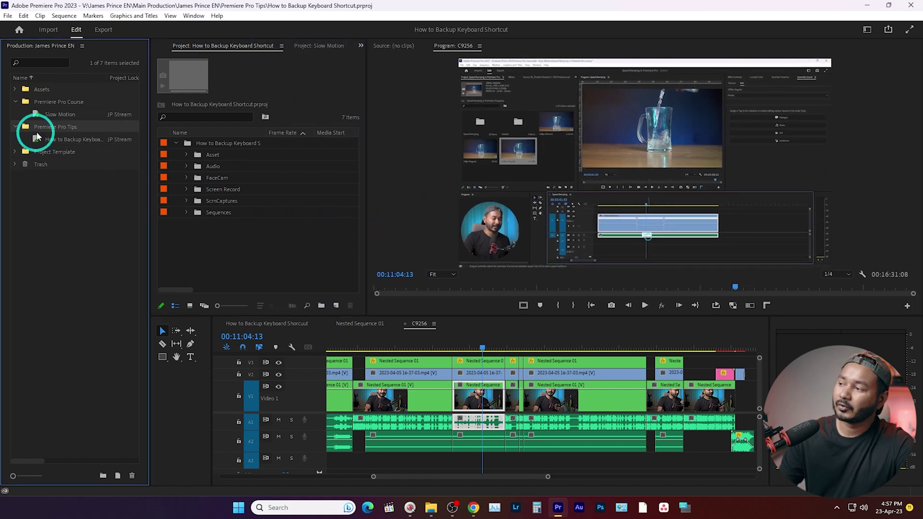
Step: Create a new project named 'Production' inside the Premiere Pro Course folder
right_click(84, 101)
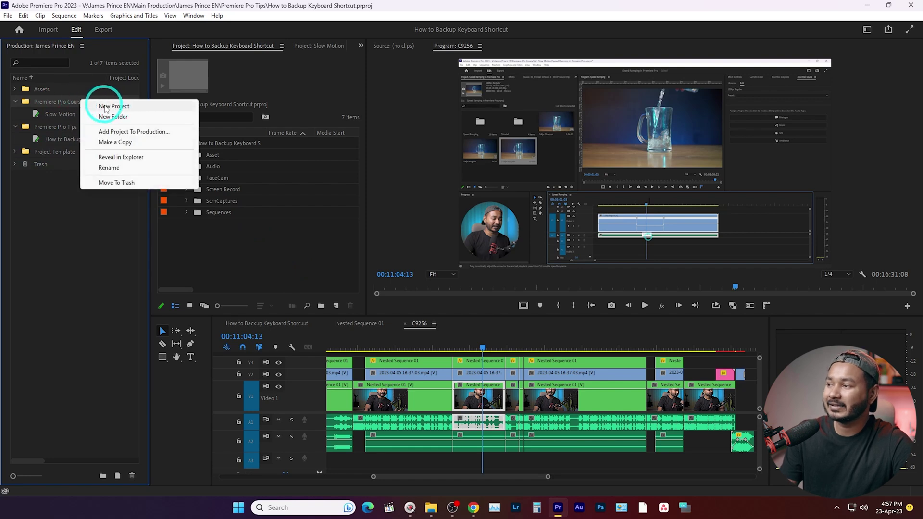
left_click(120, 107)
key("BackSpace")
type("Produc")
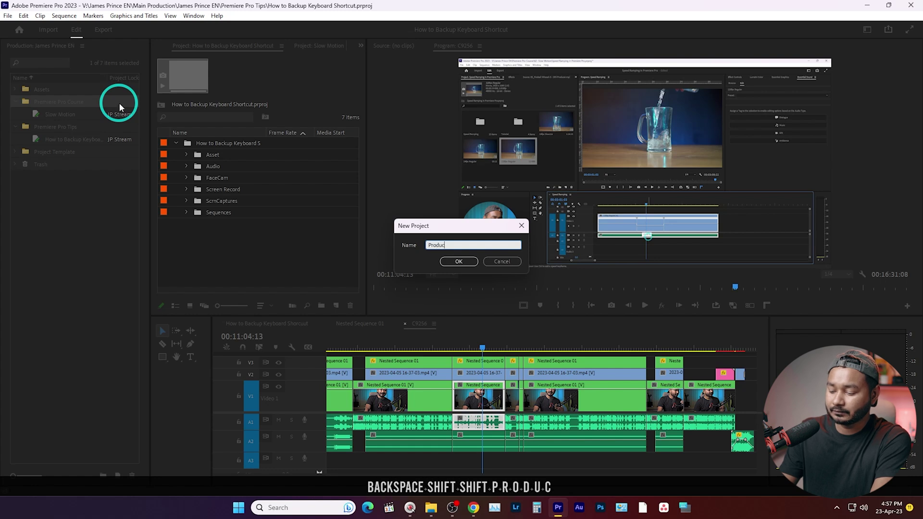
type("tion")
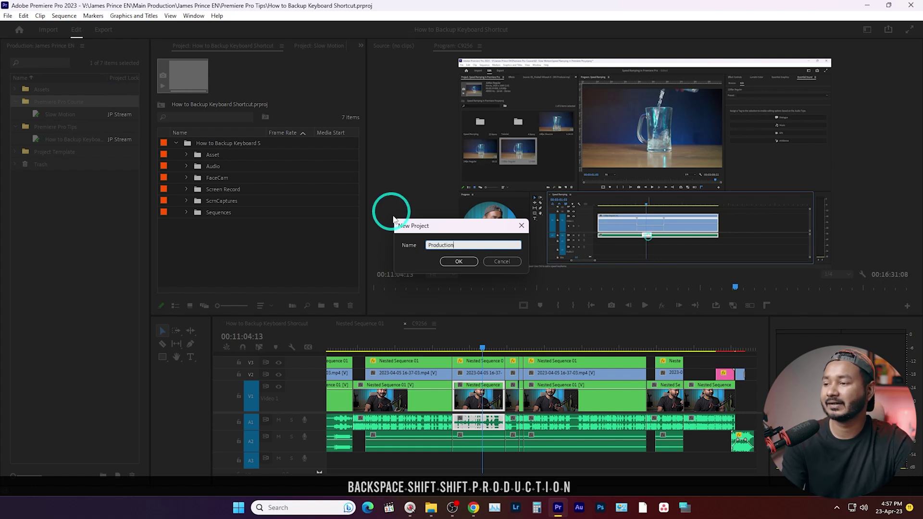
left_click(463, 262)
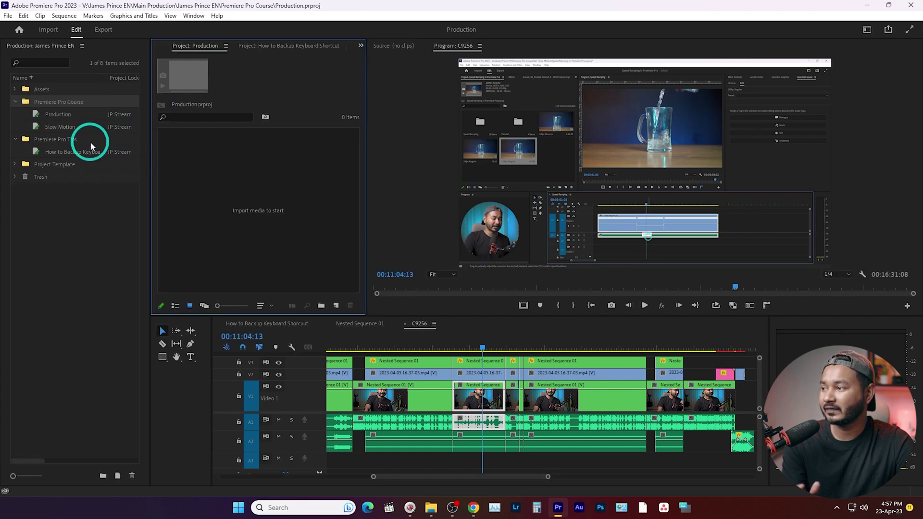
Step: Add a new sequence named 'Production' to the Production project
left_click(67, 115)
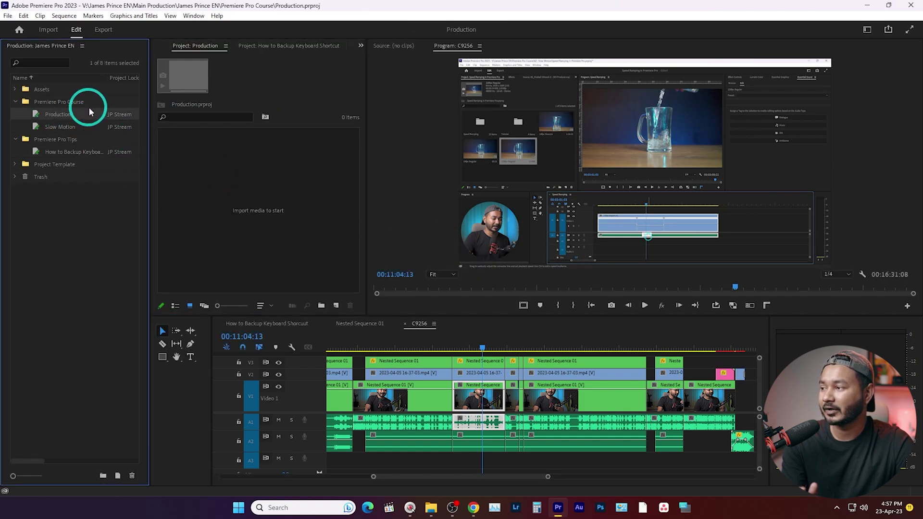
right_click(245, 198)
mouse_move(320, 242)
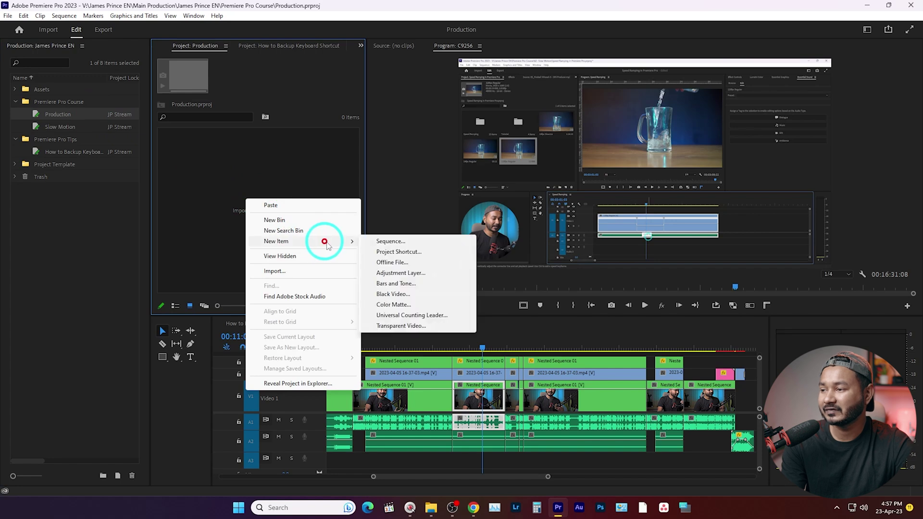
left_click(416, 243)
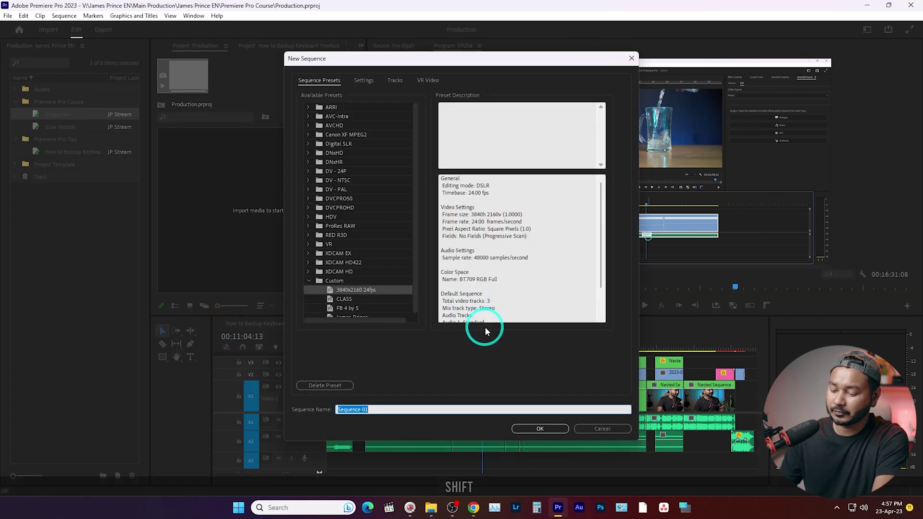
type("Production")
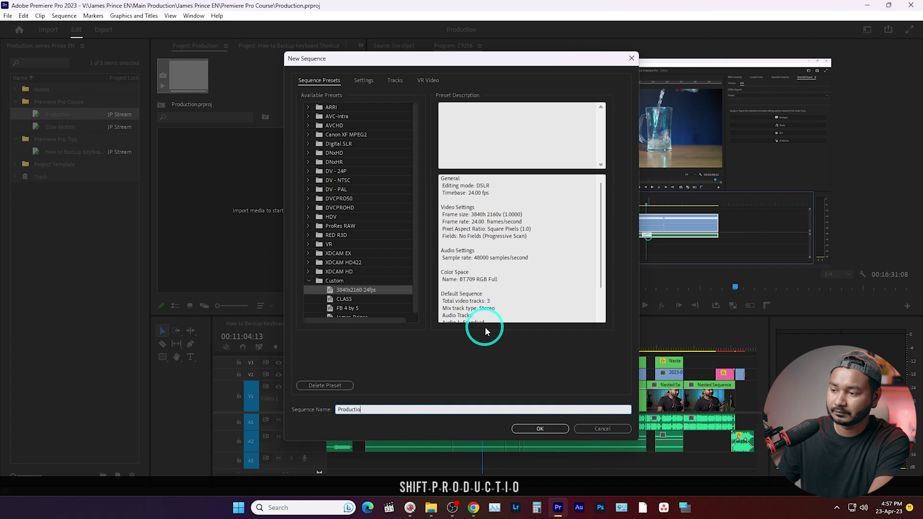
left_click(544, 430)
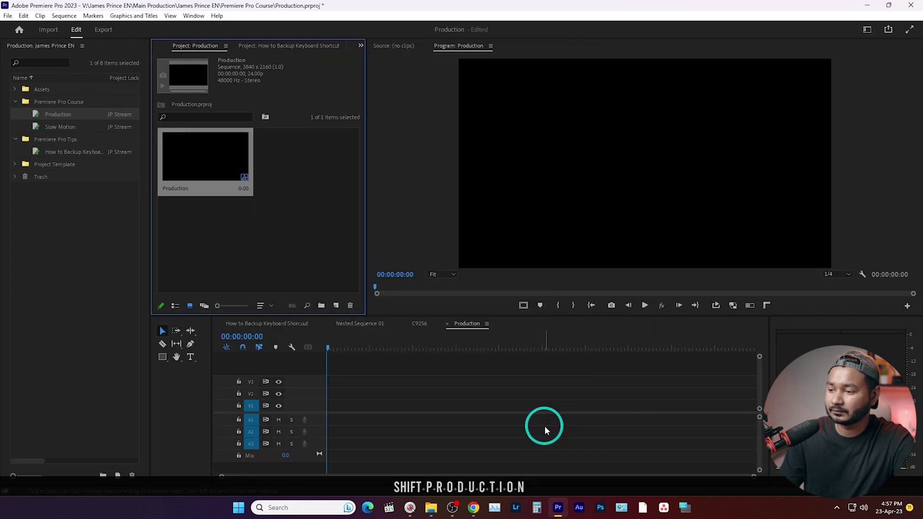
Step: Move the playhead to about 00:03:30, then open Logo & Lower Third from the Assets folder
left_click(420, 366)
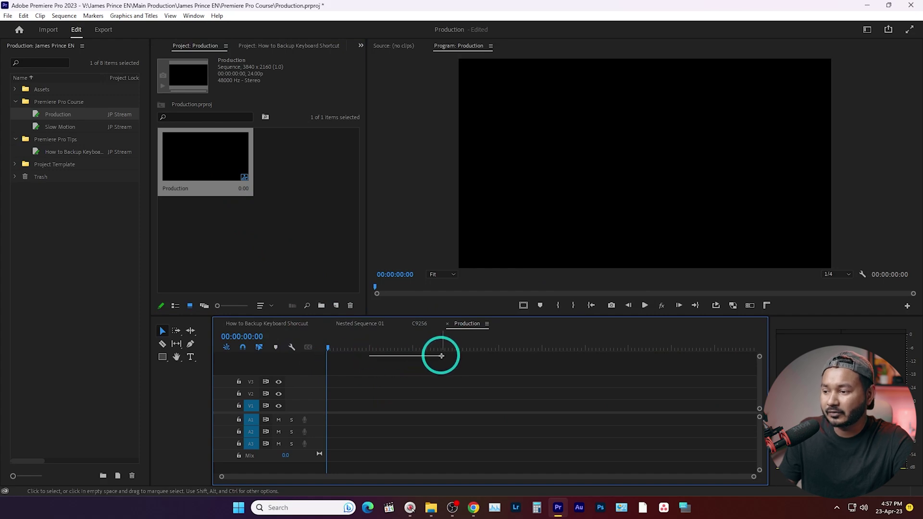
left_click_drag(436, 345, 478, 349)
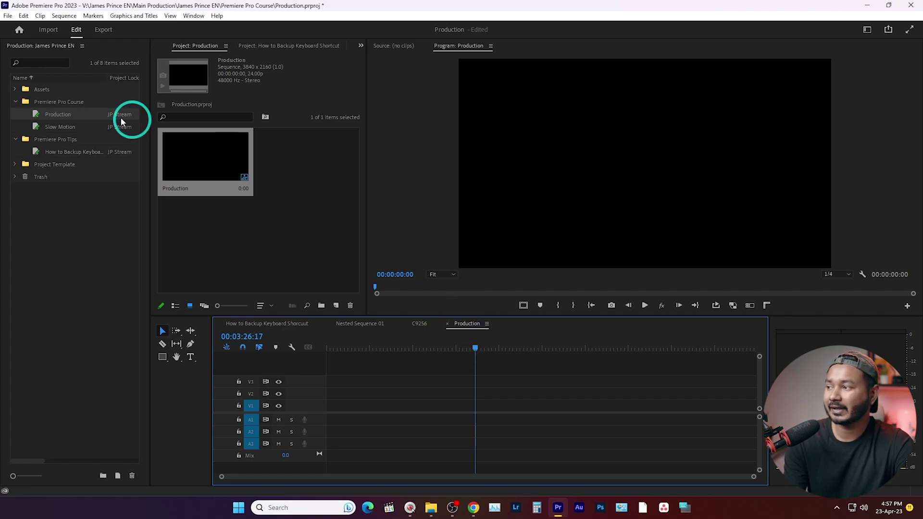
left_click(15, 89)
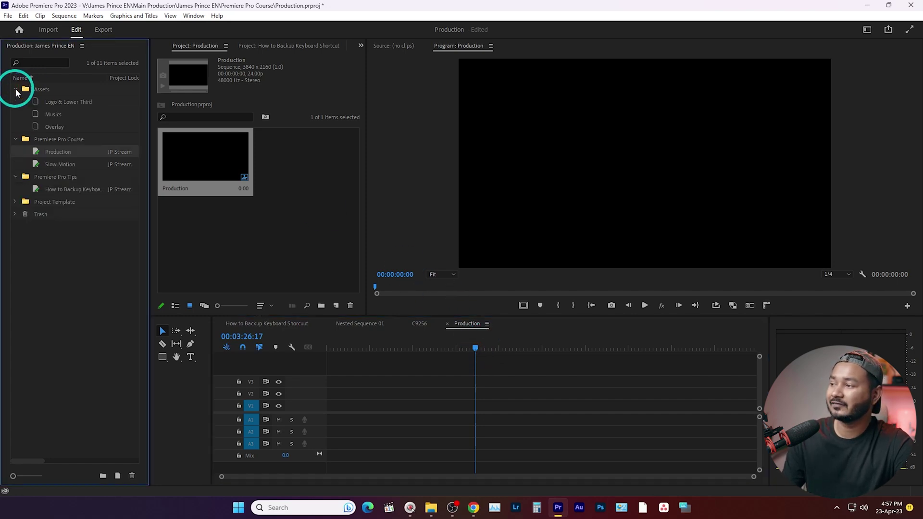
double_click(55, 102)
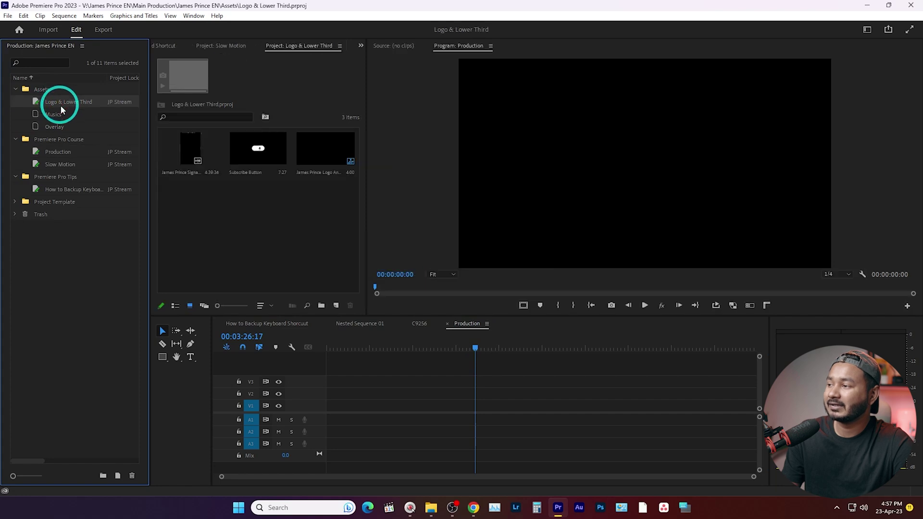
Step: Add the Subscribe Button clip to the Production timeline, keeping existing sequence settings, and preview it
left_click_drag(265, 160, 493, 380)
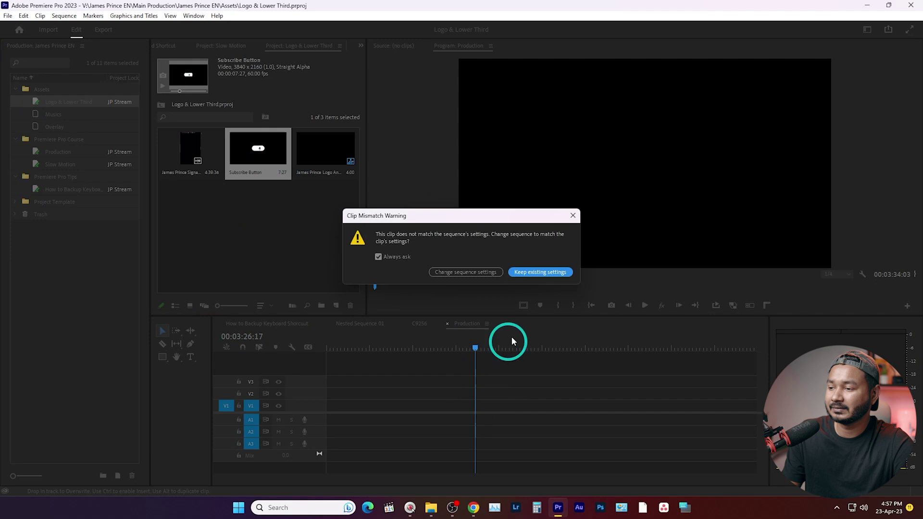
left_click(540, 272)
key("space")
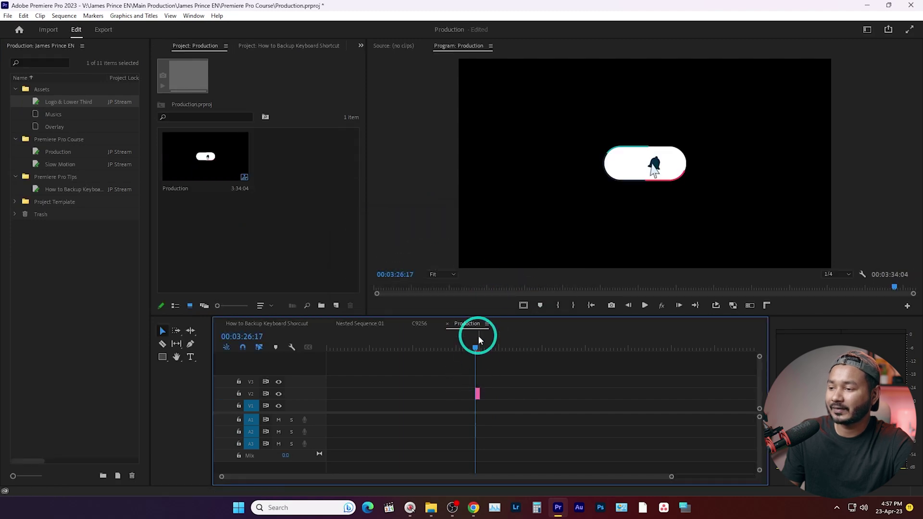
key("space")
left_click(320, 214)
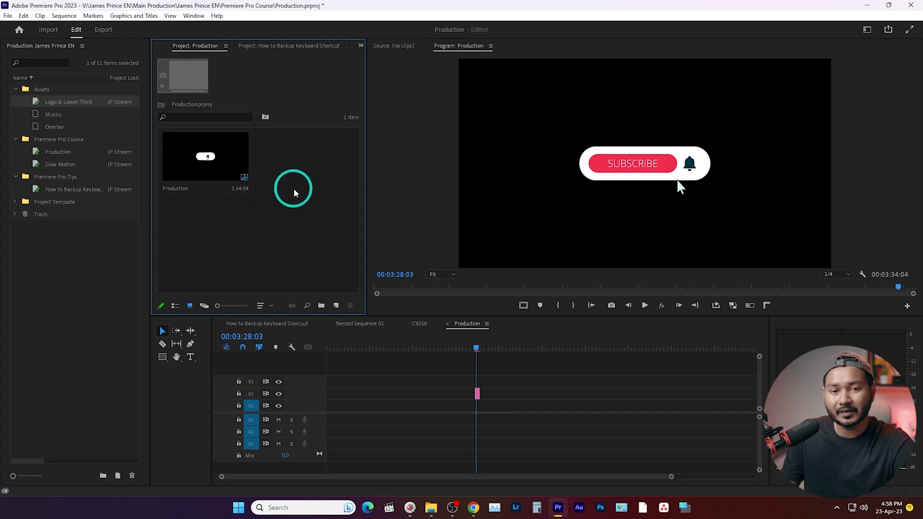
Step: Place the logo animation from Logo & Lower Third on V1, preview it, and open Musics
double_click(68, 101)
left_click_drag(323, 155, 483, 408)
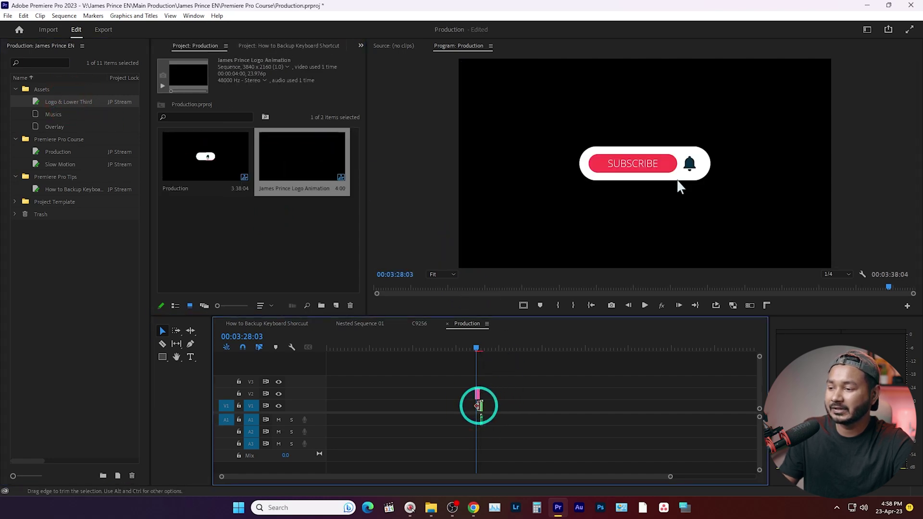
left_click(480, 355)
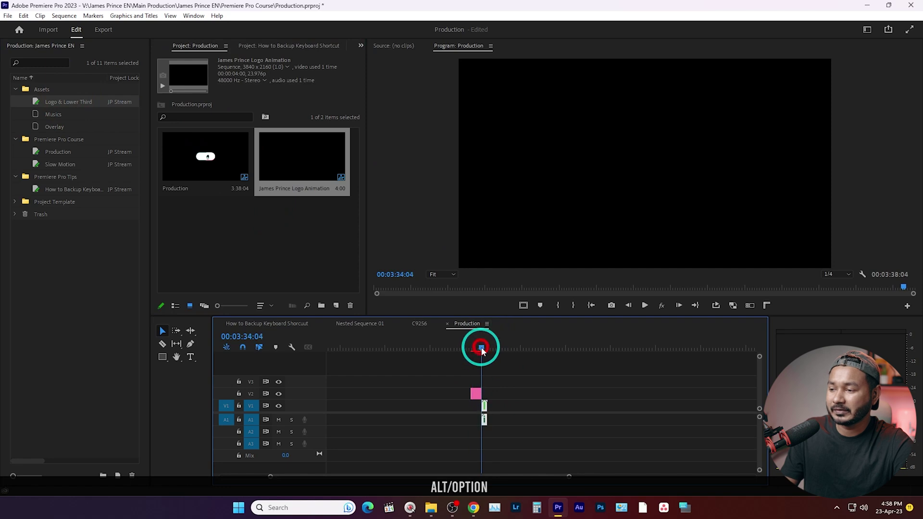
key("space")
key("space")
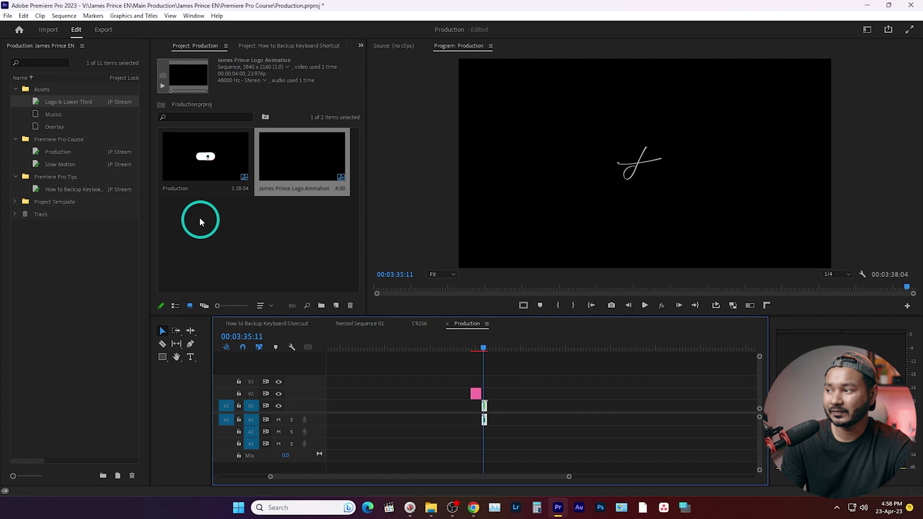
double_click(54, 115)
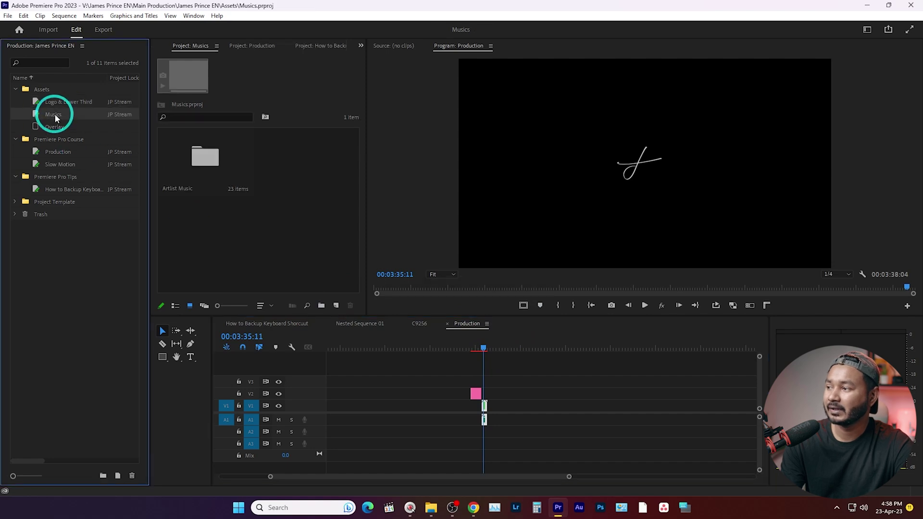
Step: Add a music clip from the Artist Music bin to audio track A2 of the Production sequence
left_click(211, 169)
double_click(212, 169)
scroll(268, 200, "down", 5)
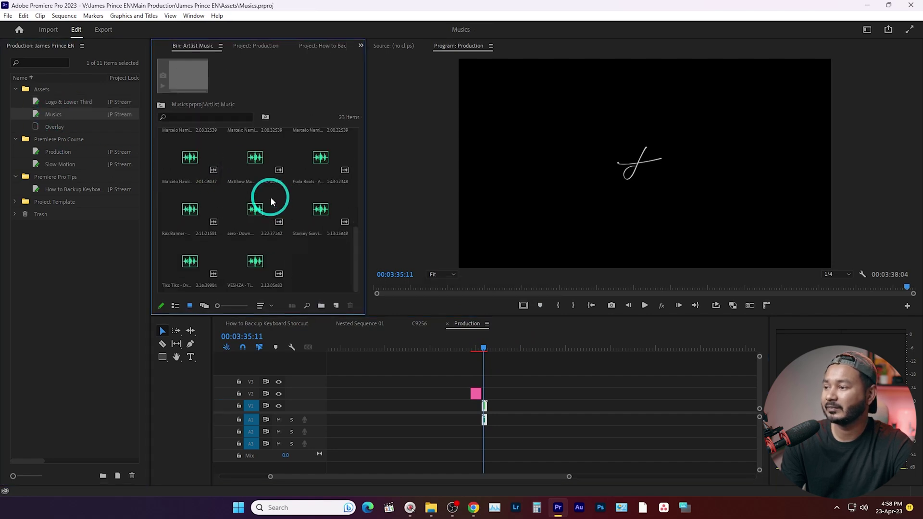
left_click_drag(251, 213, 330, 436)
left_click(403, 401)
Step: Move the playhead back to 00:03:14:11 and focus the Production project panel
left_click(453, 346)
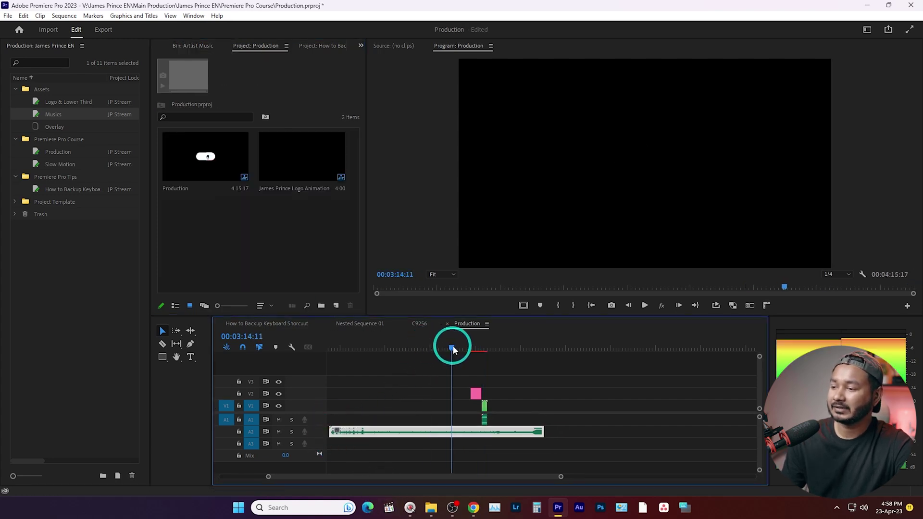
left_click(254, 212)
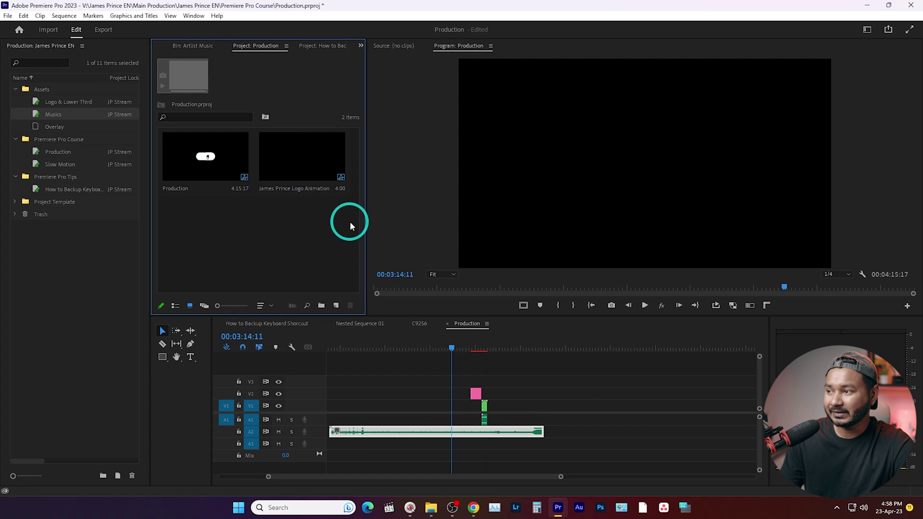
left_click_drag(339, 220, 208, 263)
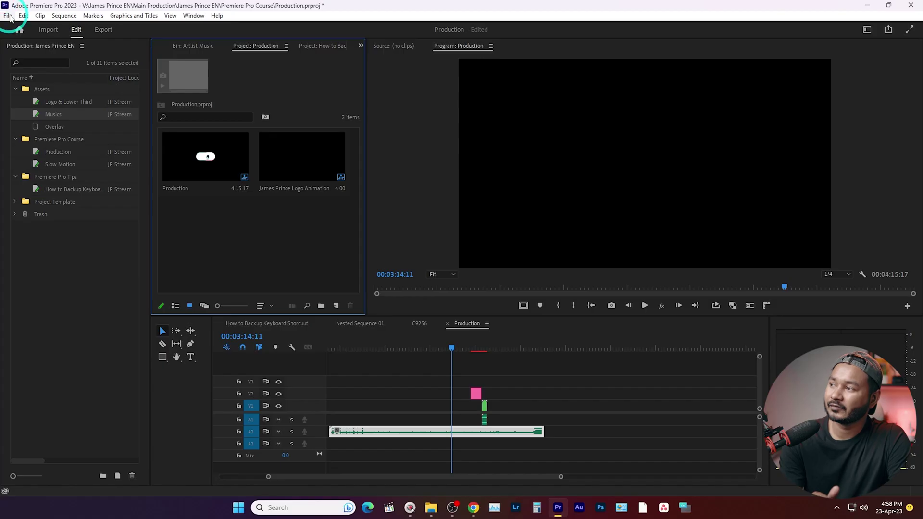
left_click(8, 15)
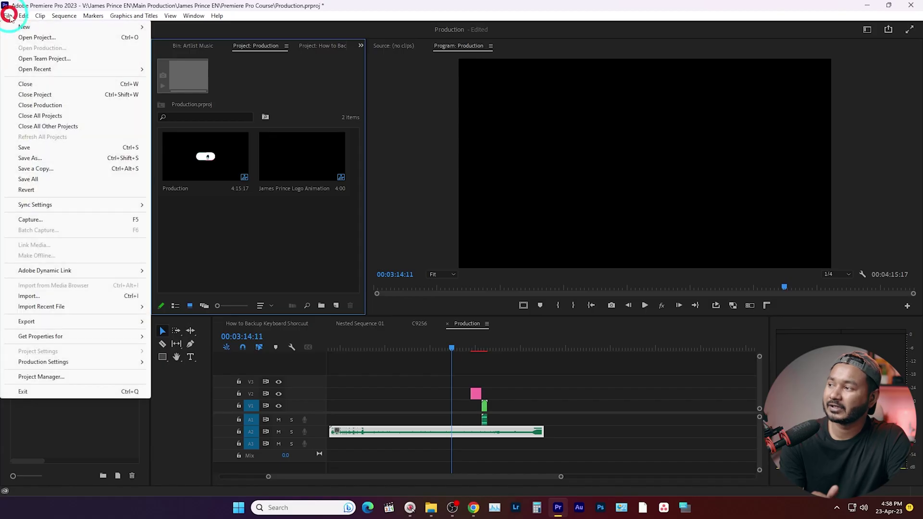
Step: Close the current production without saving, then open the New Production dialog
left_click(39, 106)
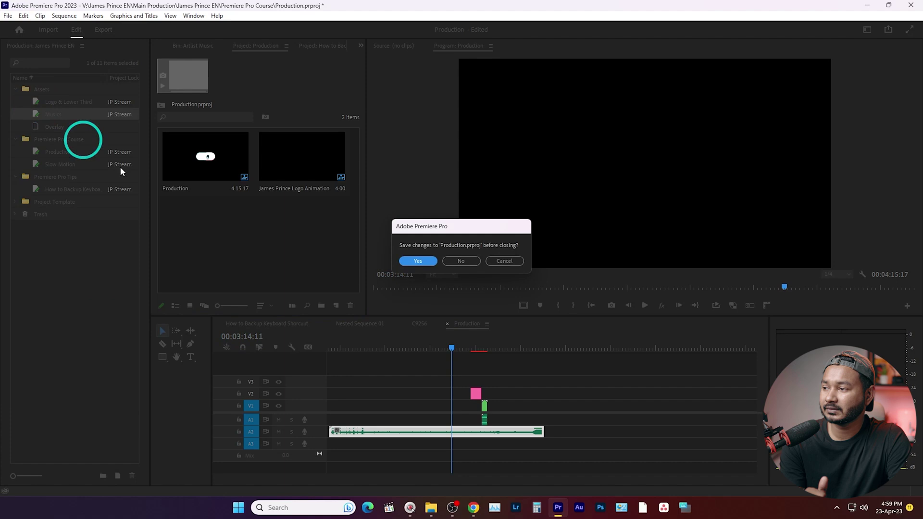
left_click(462, 261)
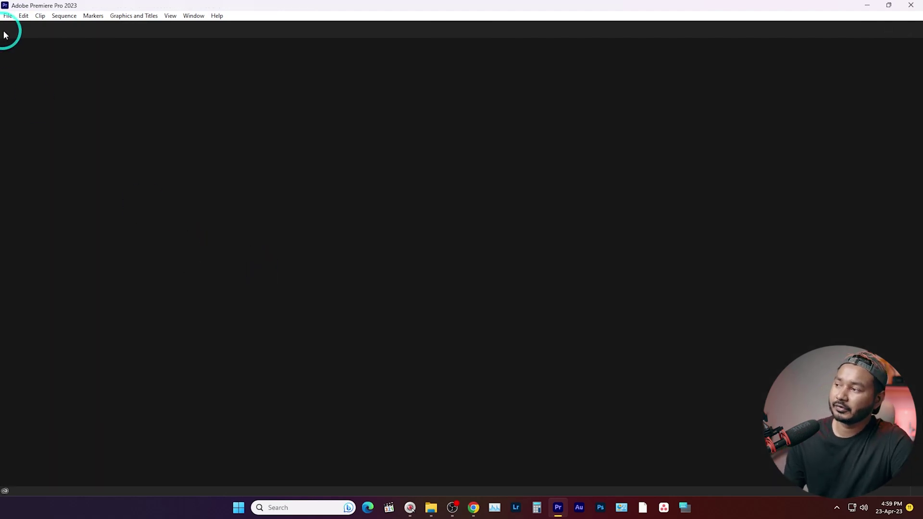
left_click(5, 17)
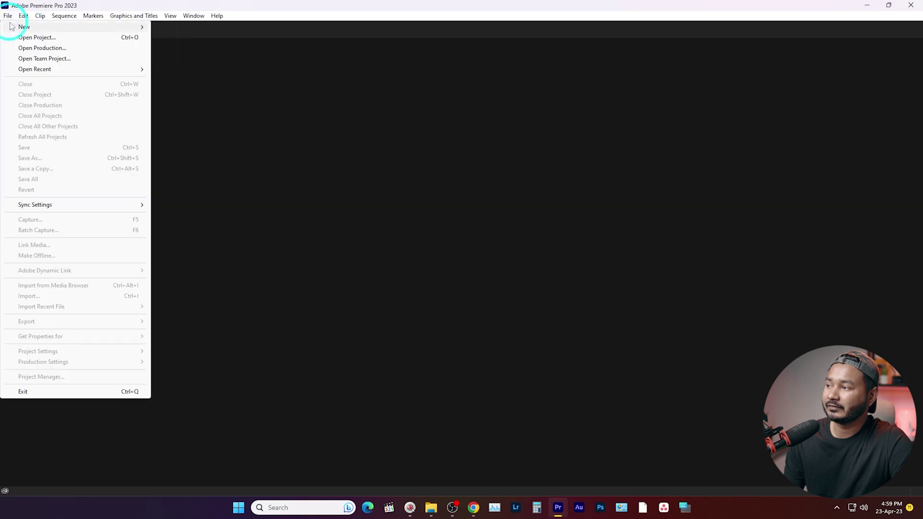
mouse_move(42, 29)
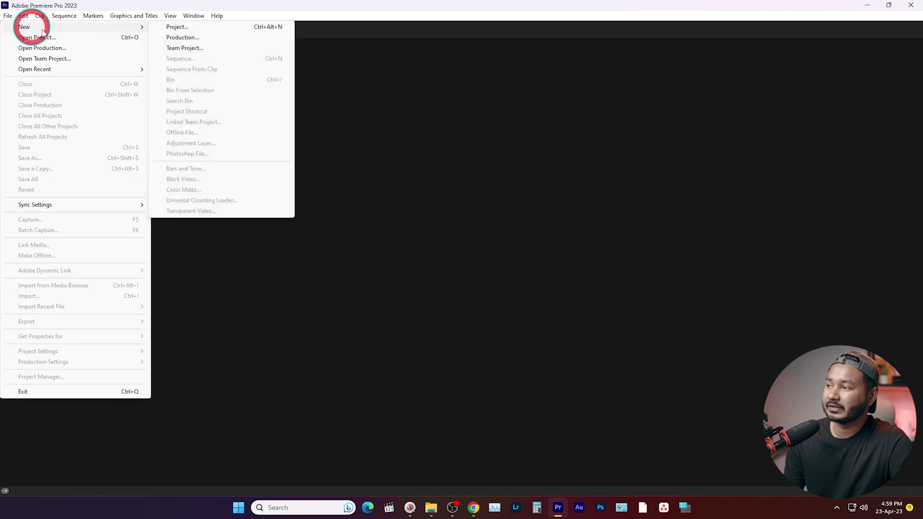
left_click(224, 37)
key("shift")
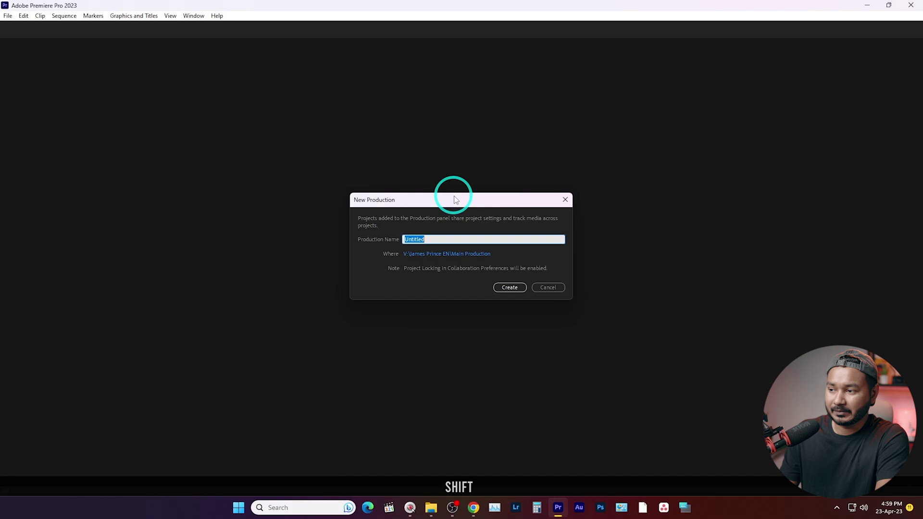
Step: Name the production James and browse to the Desktop as its save location
type("James")
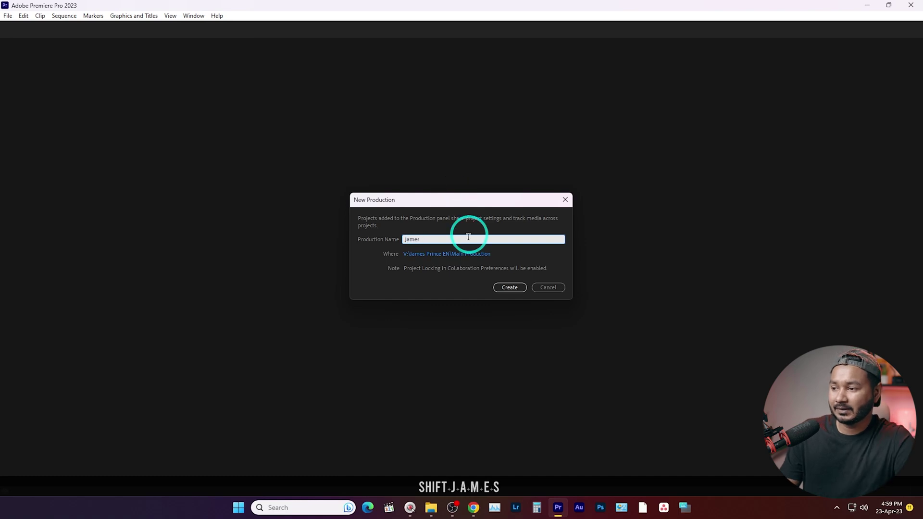
left_click(460, 254)
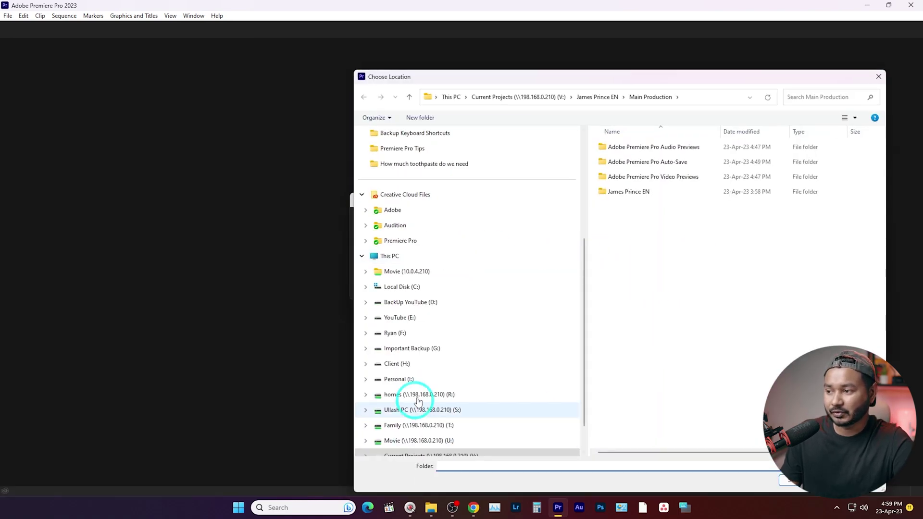
scroll(464, 313, "up", 1)
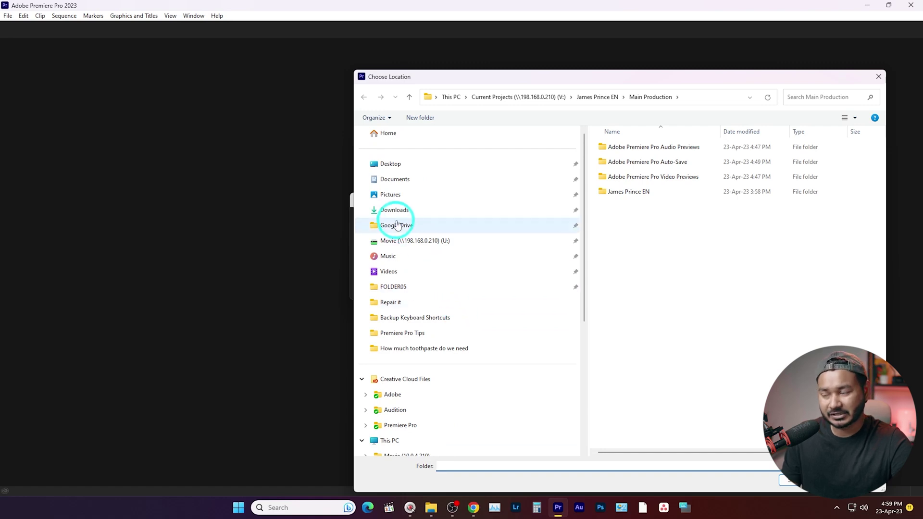
left_click(409, 164)
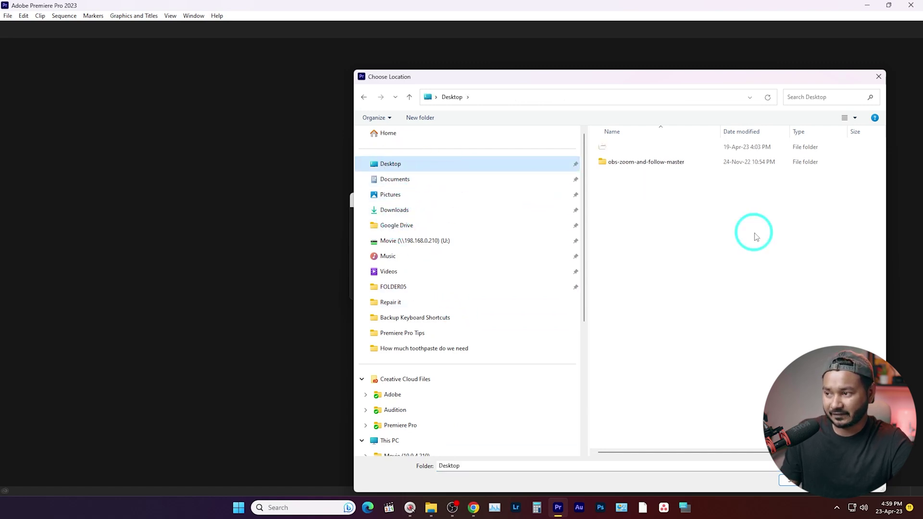
Step: Create a 'My Production' folder on the Desktop, save the James production there, and minimize Premiere
right_click(706, 226)
mouse_move(752, 317)
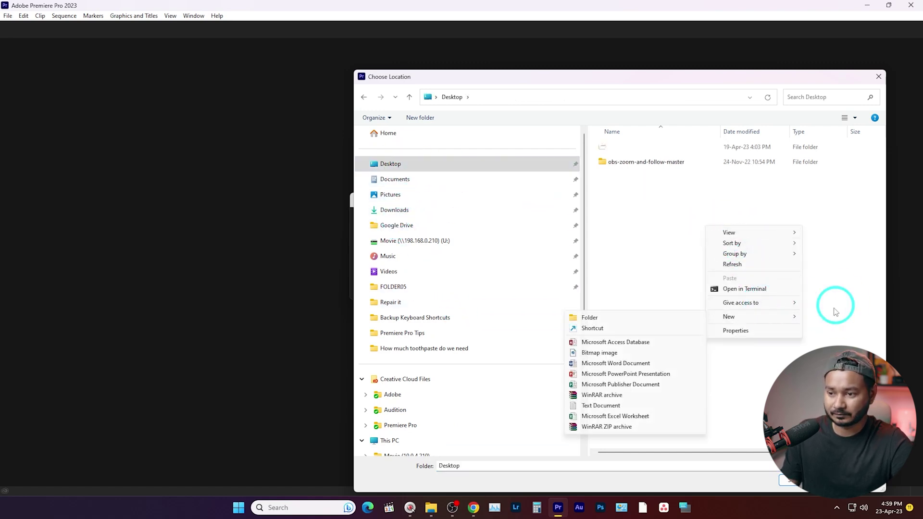
left_click(646, 318)
type("My ")
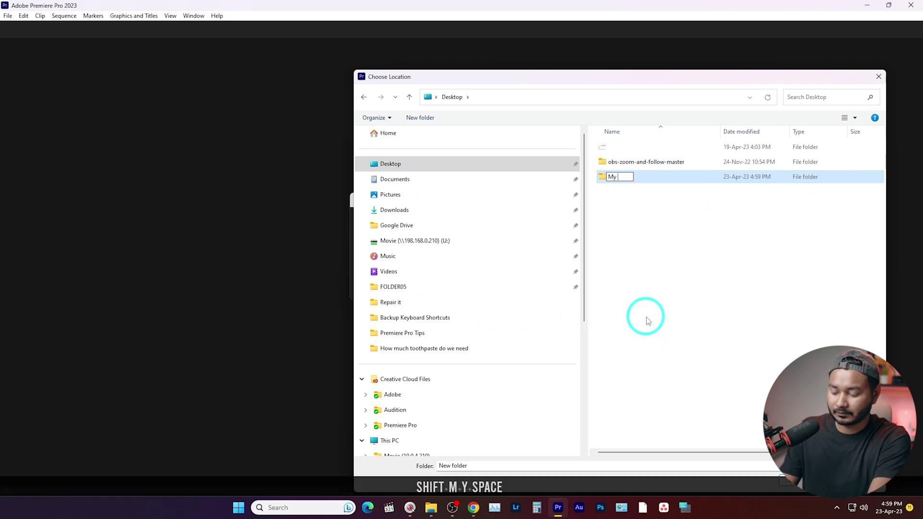
type("Production")
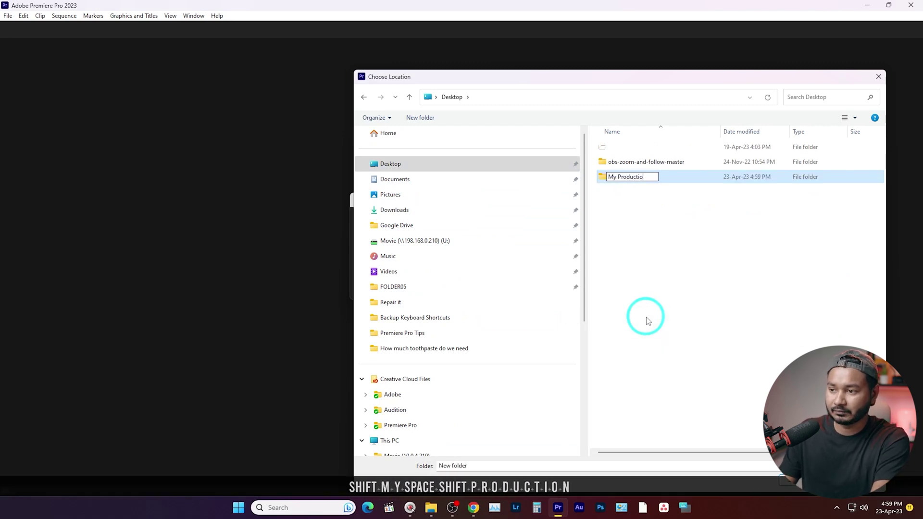
double_click(680, 179)
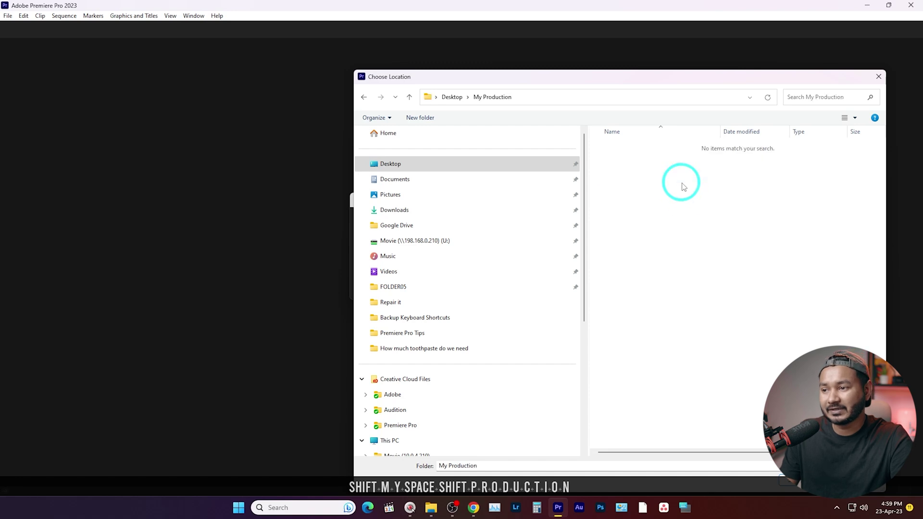
key("Return")
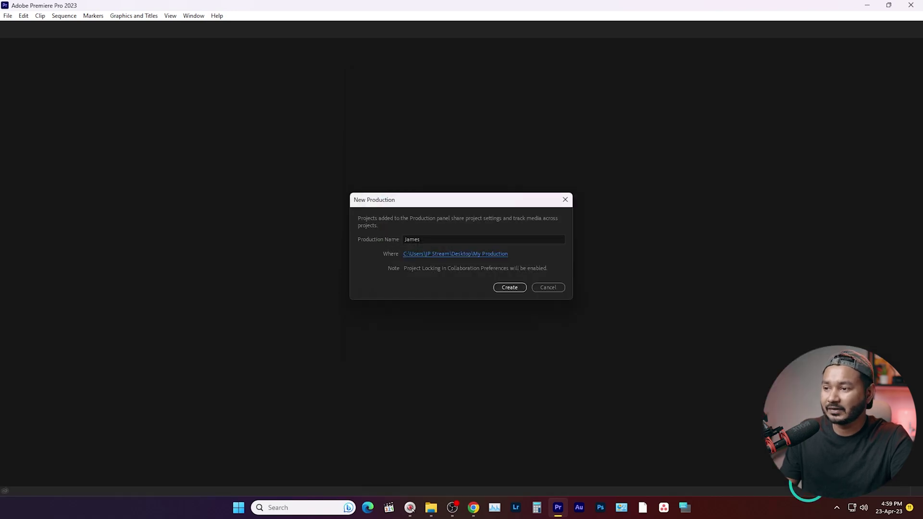
left_click(509, 286)
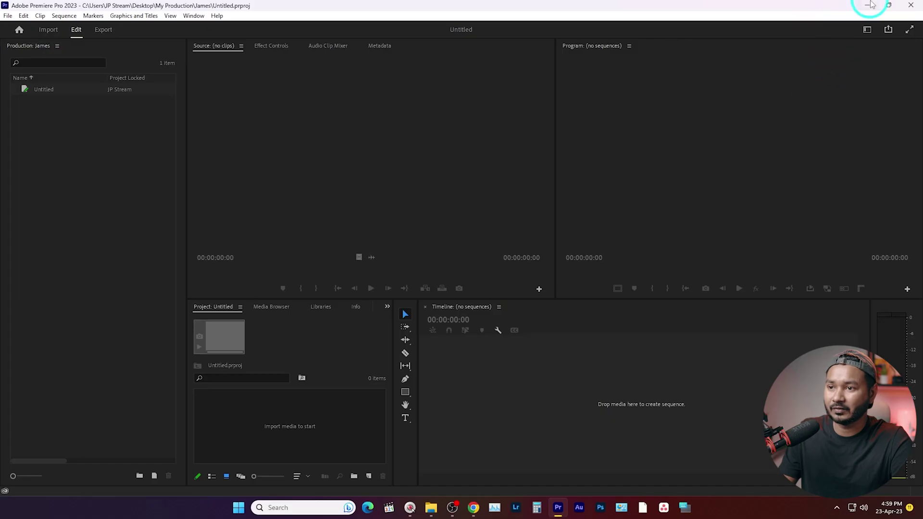
left_click(871, 5)
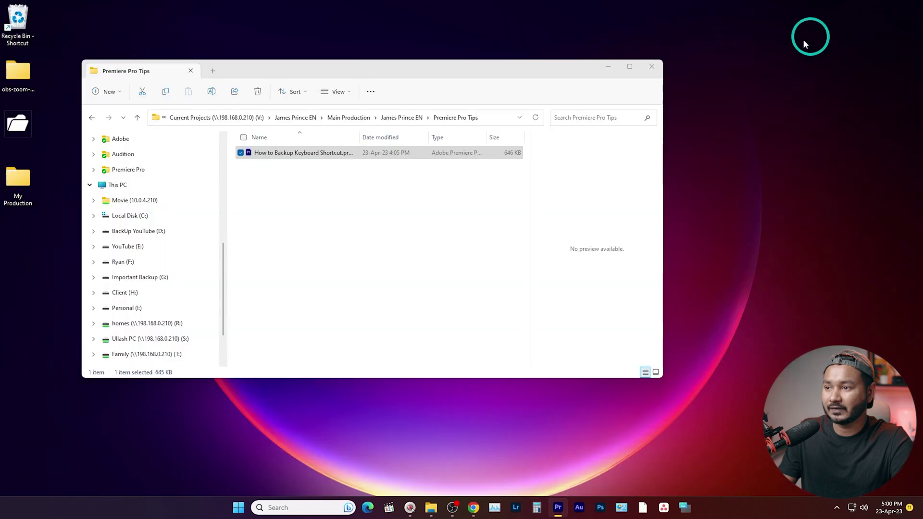
Step: Clear the open windows and open the My Production folder from the desktop
left_click(609, 68)
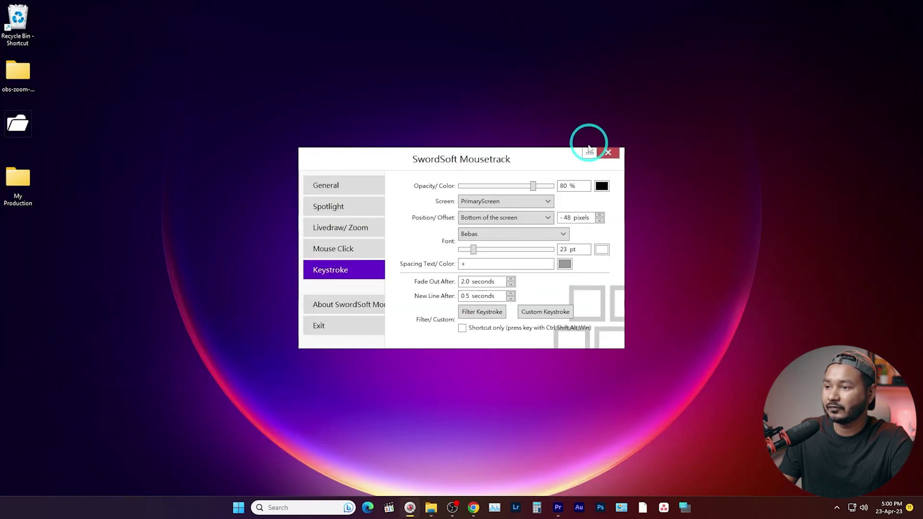
left_click(590, 152)
left_click_drag(20, 187, 418, 188)
double_click(417, 186)
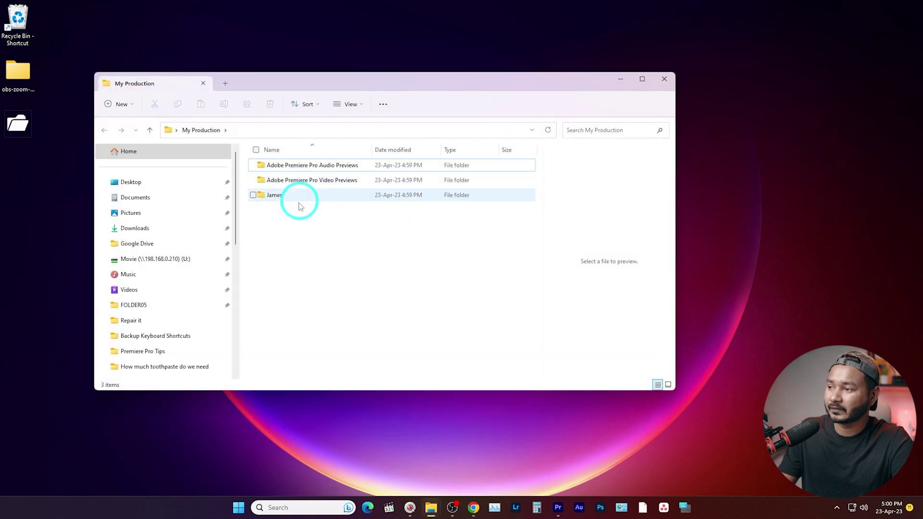
Step: Open the James folder to view James.prodset, then return to the James production in Premiere Pro
left_click(277, 195)
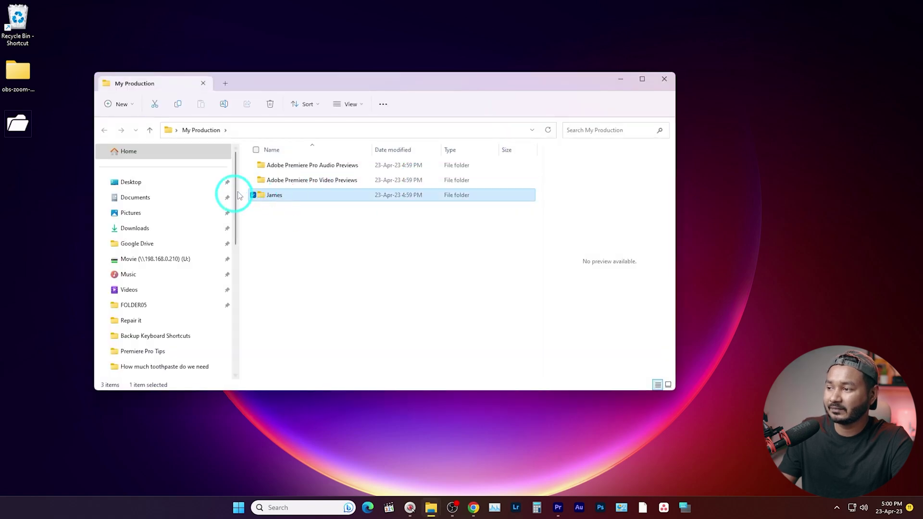
double_click(287, 197)
left_click(299, 165)
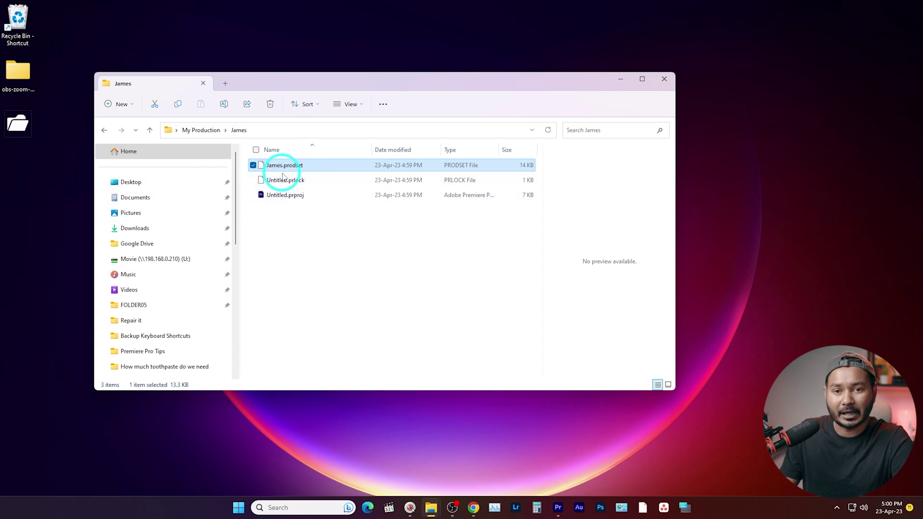
left_click(558, 511)
left_click(74, 134)
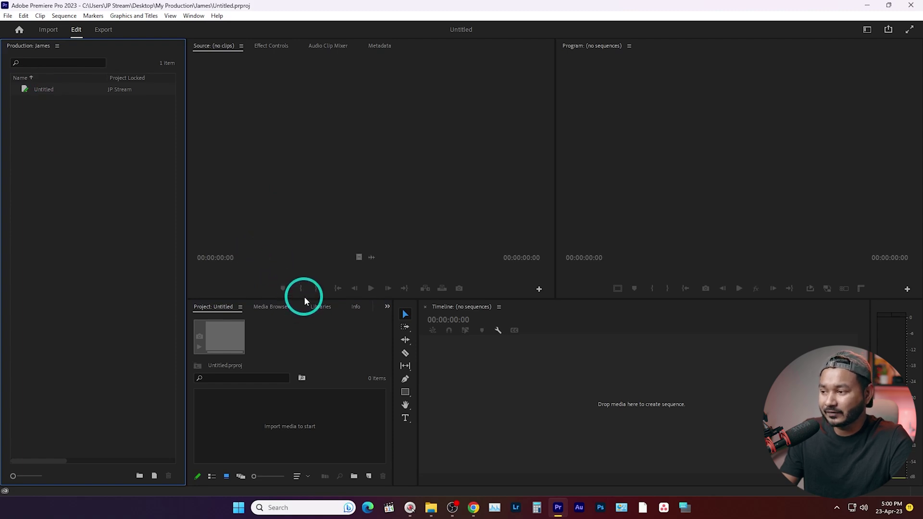
Step: Enlarge the panels and rename the Untitled project to 'Project 1'
left_click_drag(306, 299, 290, 239)
left_click(40, 93)
left_click(39, 89)
key("shift")
key("shift")
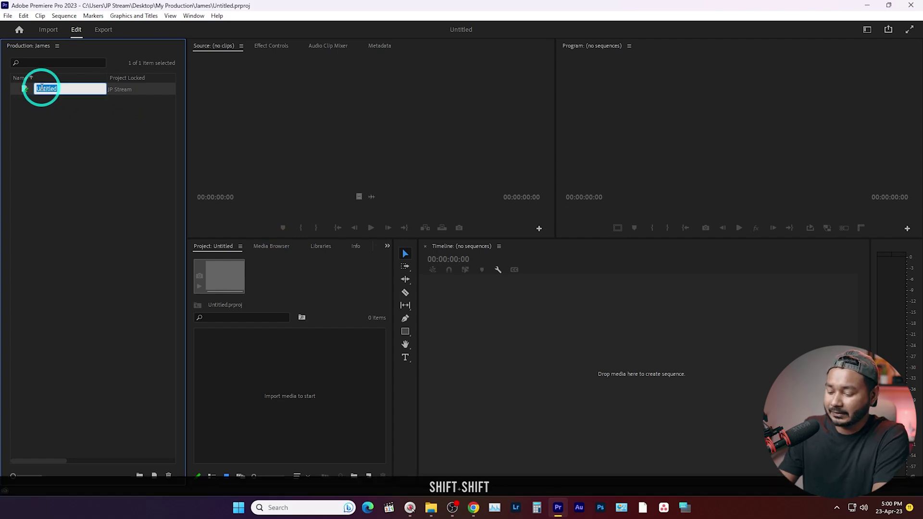
type("Project 1")
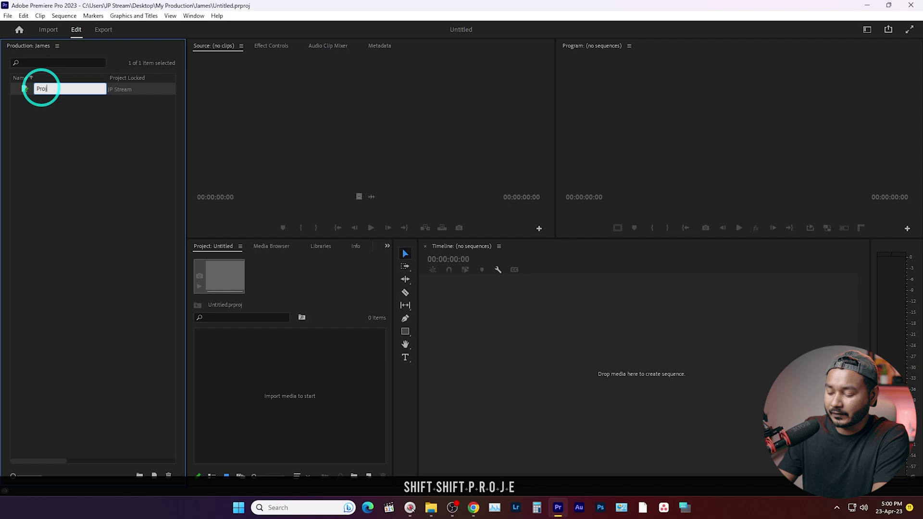
left_click(77, 105)
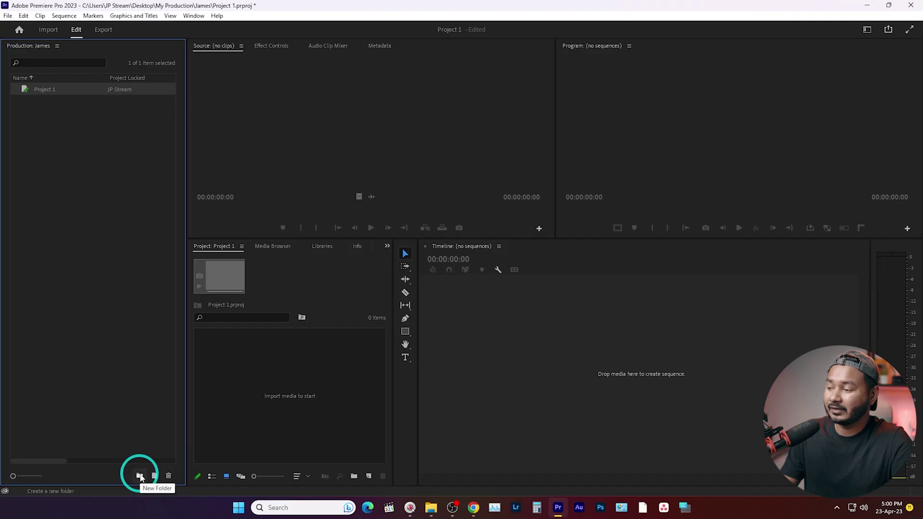
Step: Add a new production folder named 'Assets' and select it
left_click(140, 476)
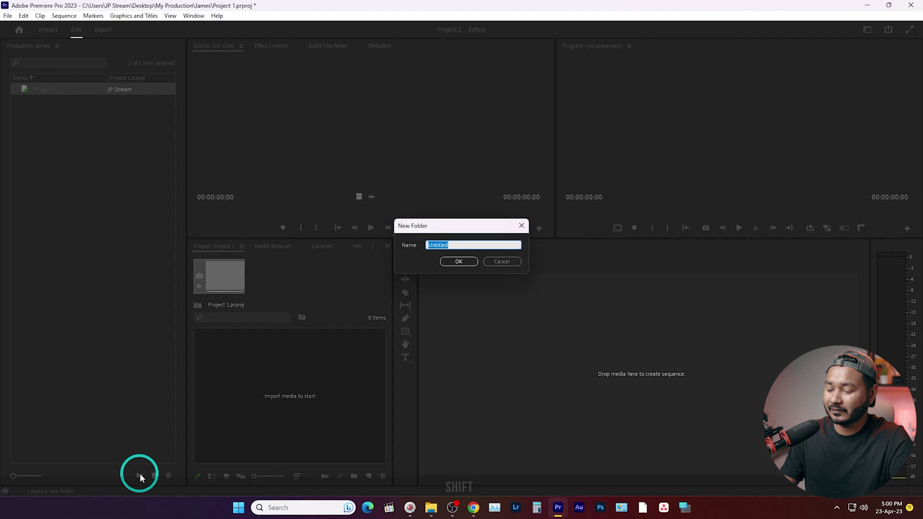
type("Assets")
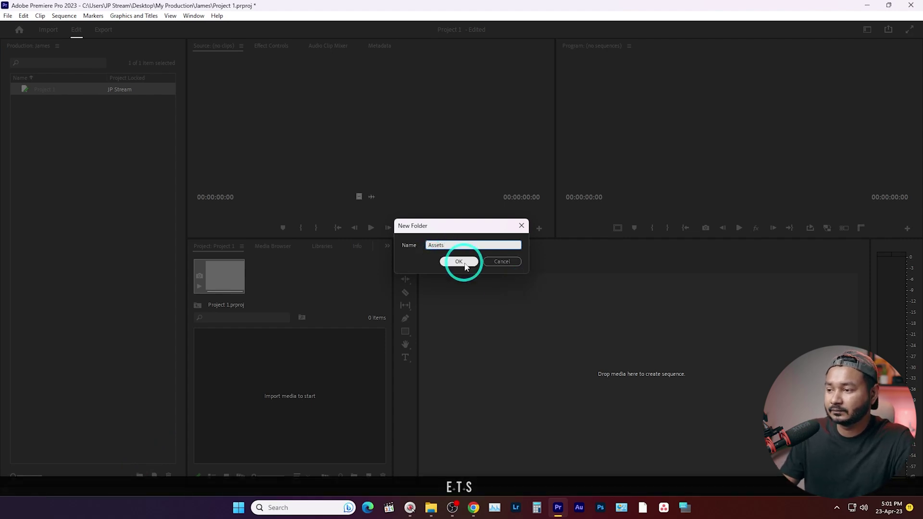
left_click(460, 261)
left_click(33, 90)
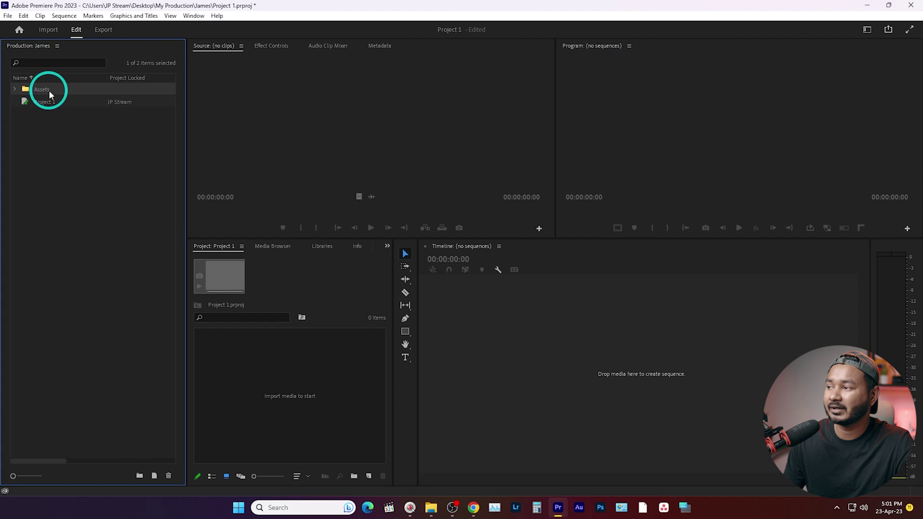
right_click(49, 90)
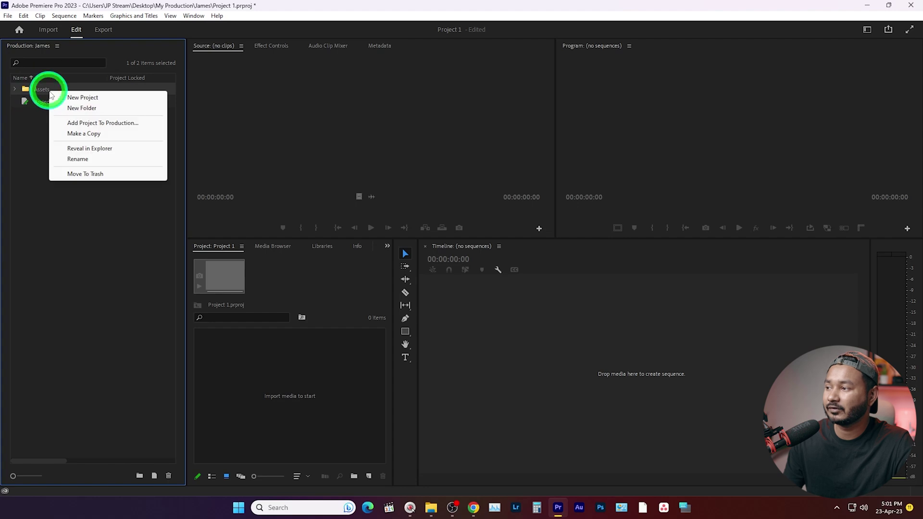
Step: Create a project named Music inside Assets and open it
left_click(87, 97)
key("shift")
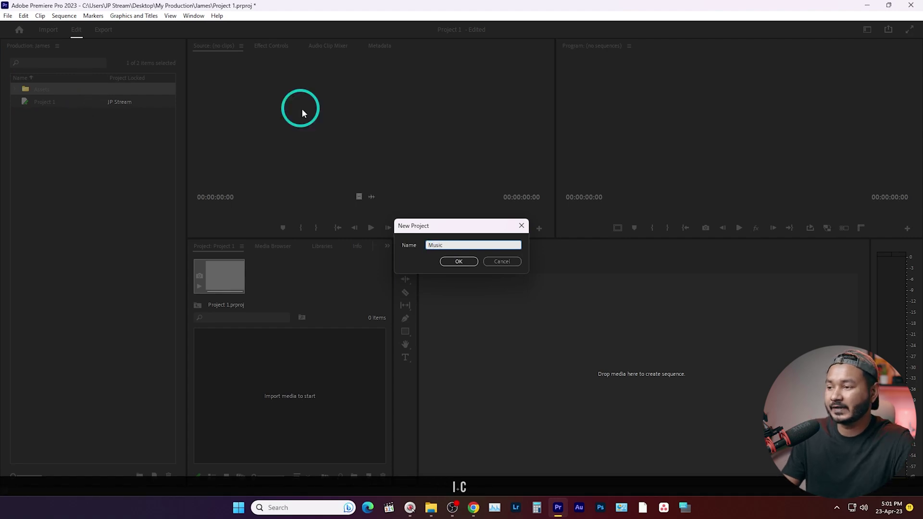
left_click(459, 261)
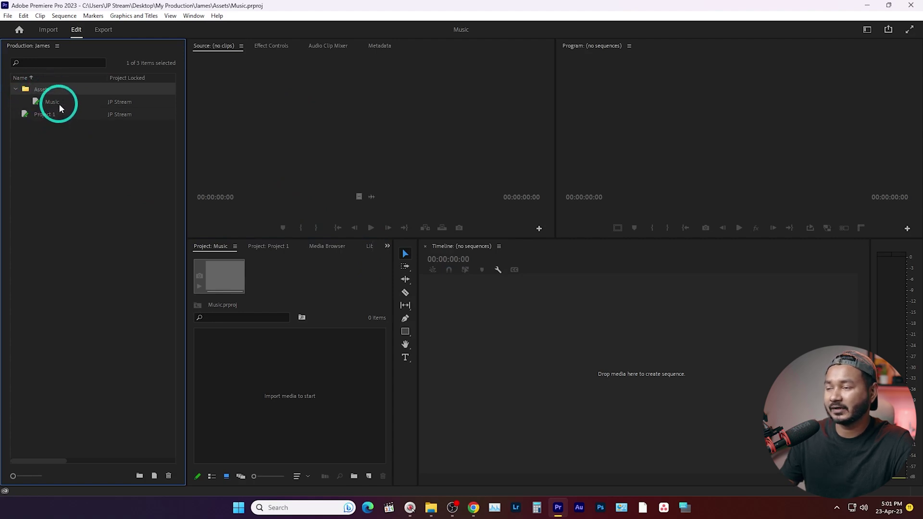
double_click(59, 104)
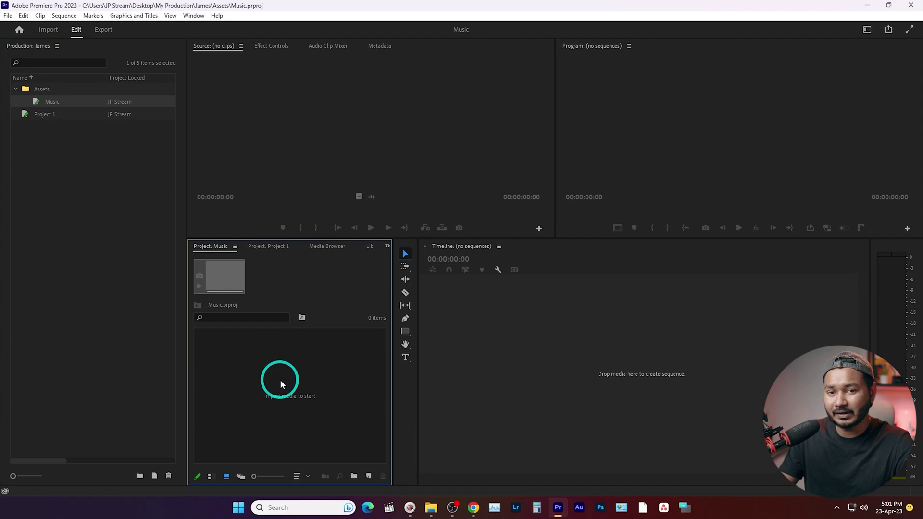
Step: Bring the Premiere Pro Tips folder window in File Explorer to the front
left_click(431, 507)
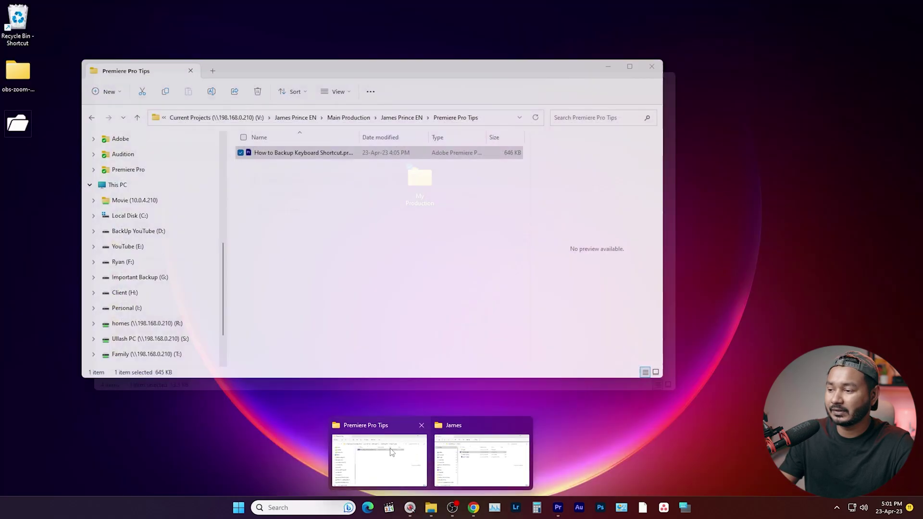
left_click(380, 460)
scroll(163, 323, "down", 5)
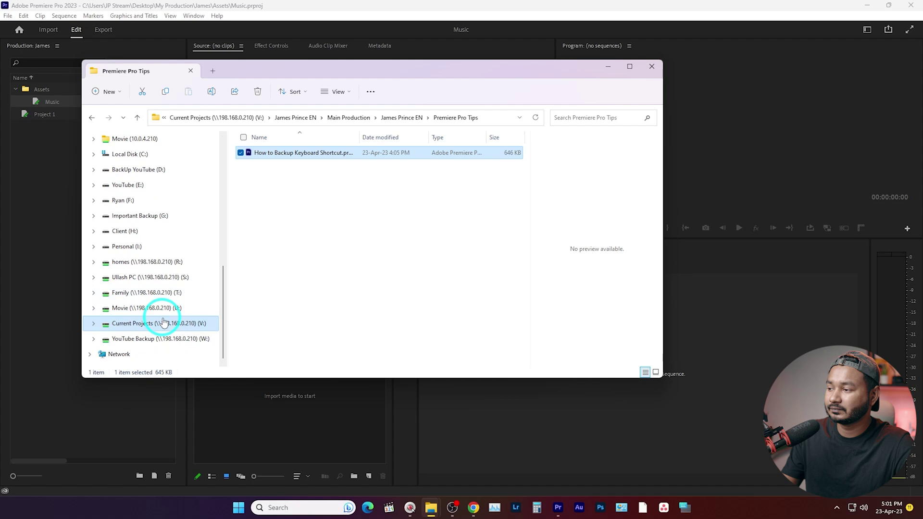
Step: Select the eleven MP3 tracks in Artlist Music and drag them into the Music project
left_click(164, 323)
double_click(265, 183)
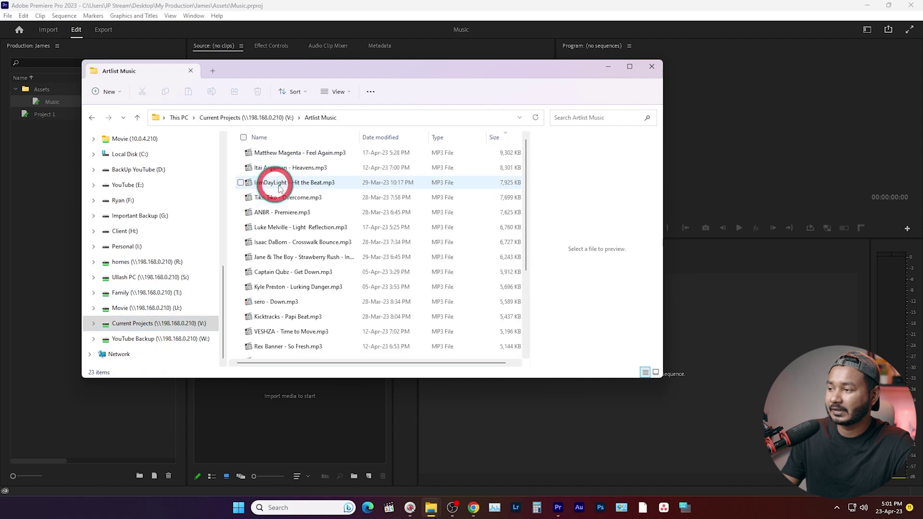
left_click(301, 159)
left_click(321, 302, "shift")
left_click_drag(376, 64, 816, 80)
left_click_drag(768, 179, 264, 397)
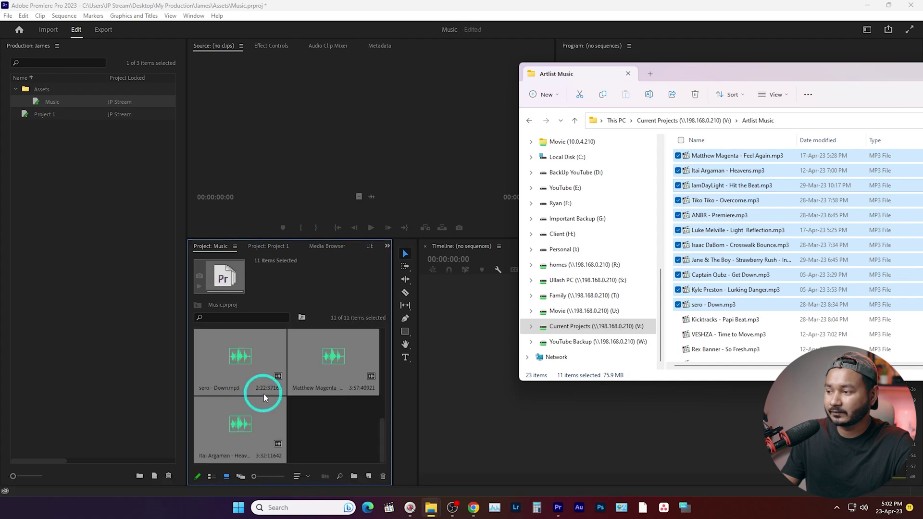
Step: Return to Premiere Pro and reopen the Music project to check the 11 imported tracks
left_click(316, 406)
left_click(60, 215)
scroll(290, 393, "down", 3)
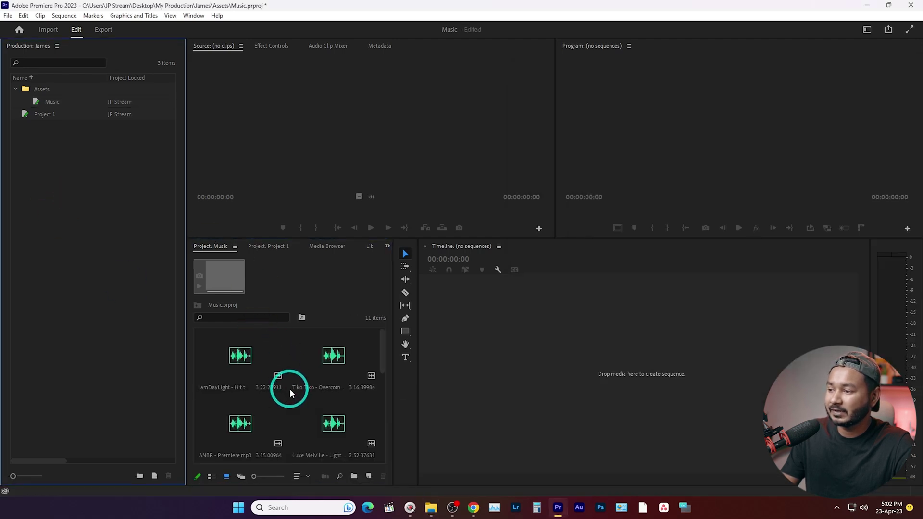
double_click(53, 102)
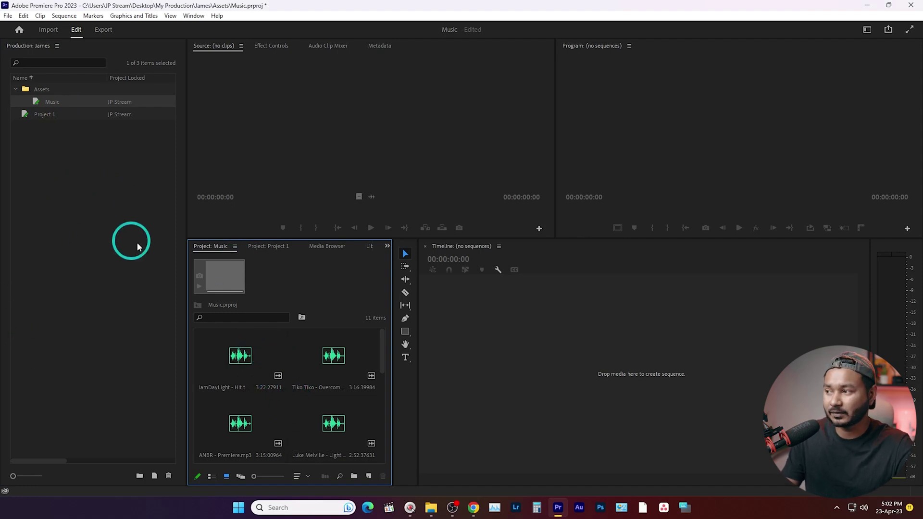
left_click(103, 197)
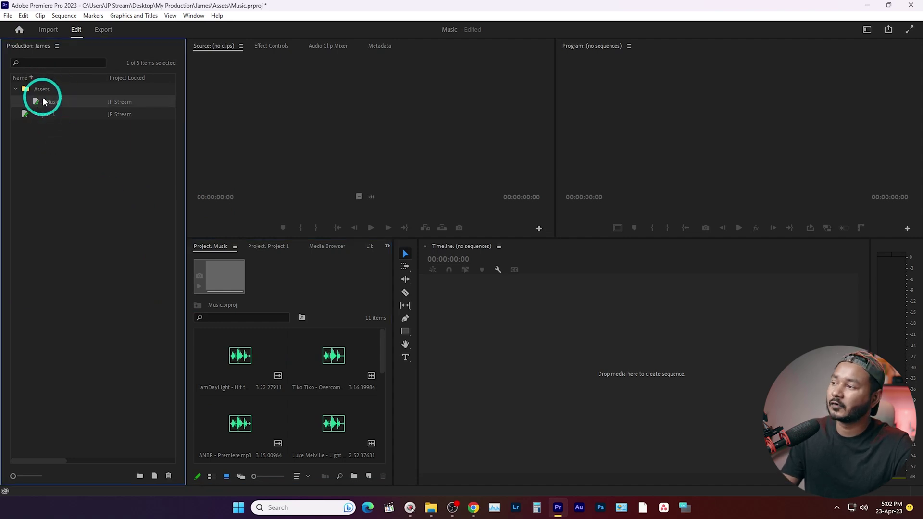
Step: Create an 'Overlay' project inside the Assets folder and select it
right_click(41, 89)
left_click(84, 98)
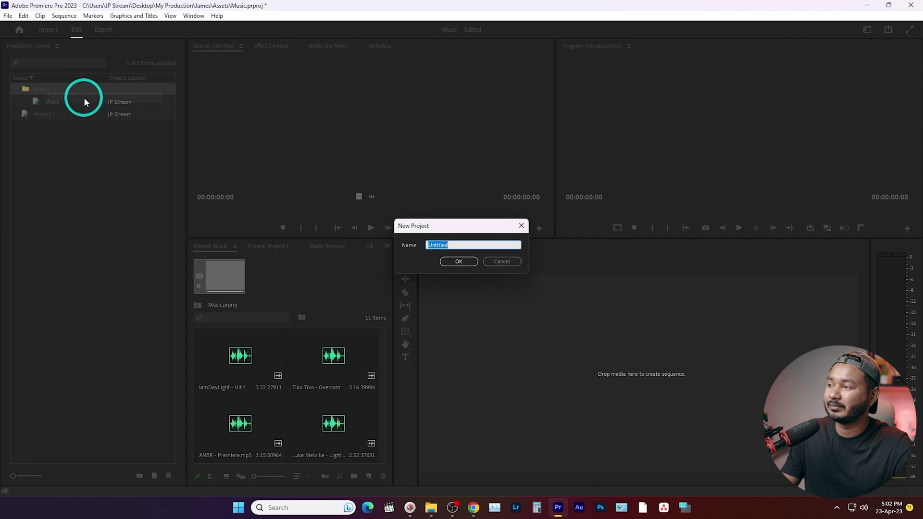
key("shift")
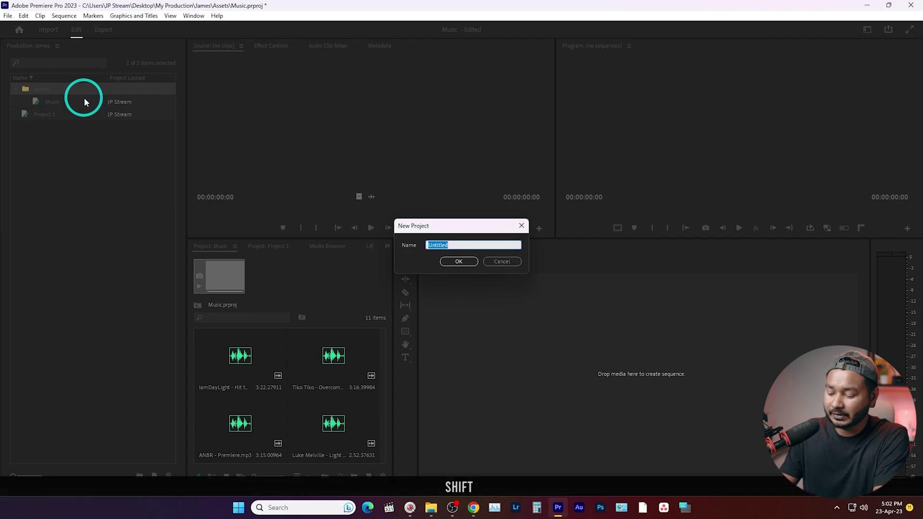
type("Overlay")
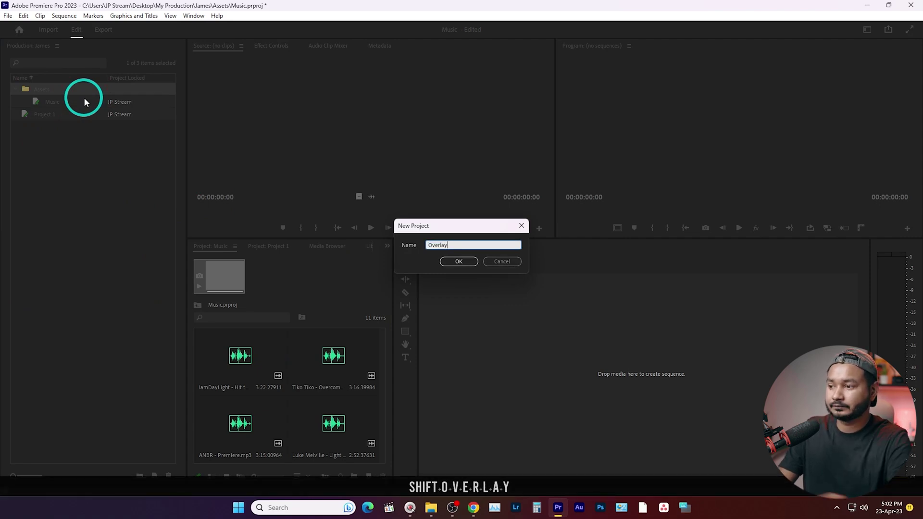
left_click(459, 262)
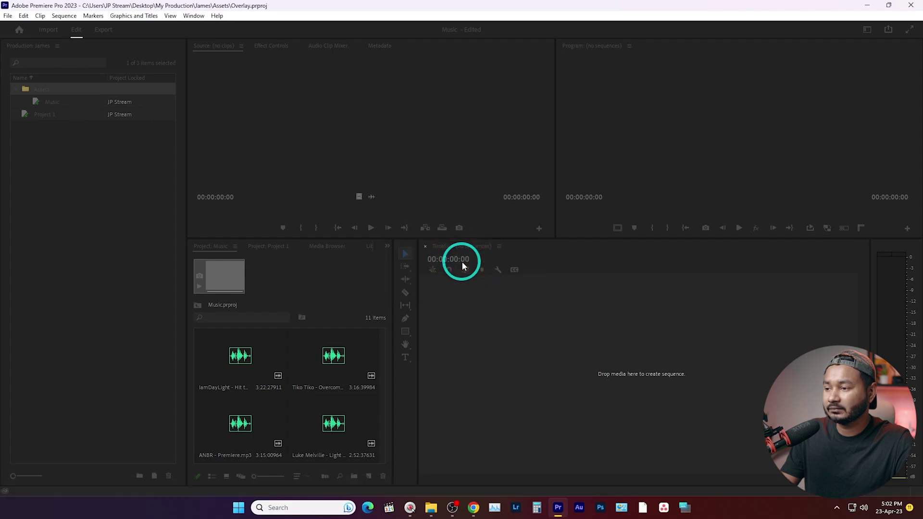
left_click(53, 116)
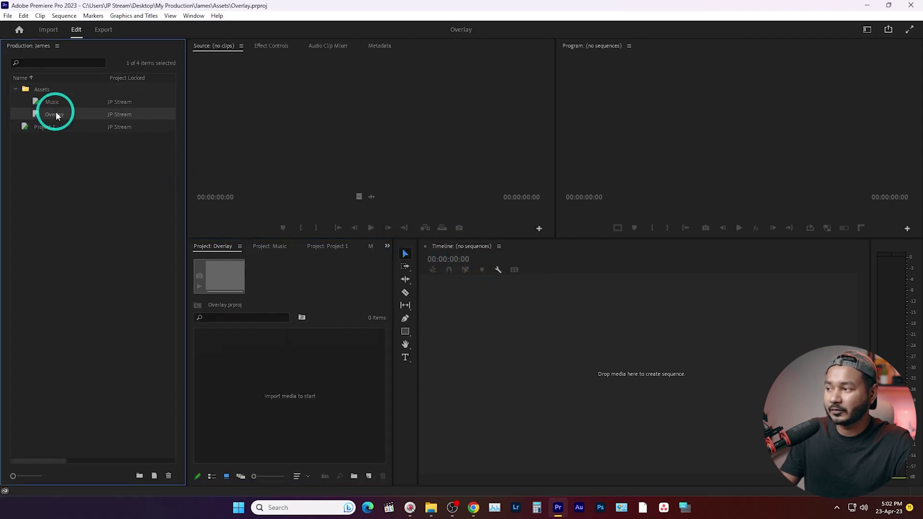
left_click(431, 508)
Step: Import the seven MP4 clips from the network drive's Overlay folder into the Overlay project
mouse_move(437, 467)
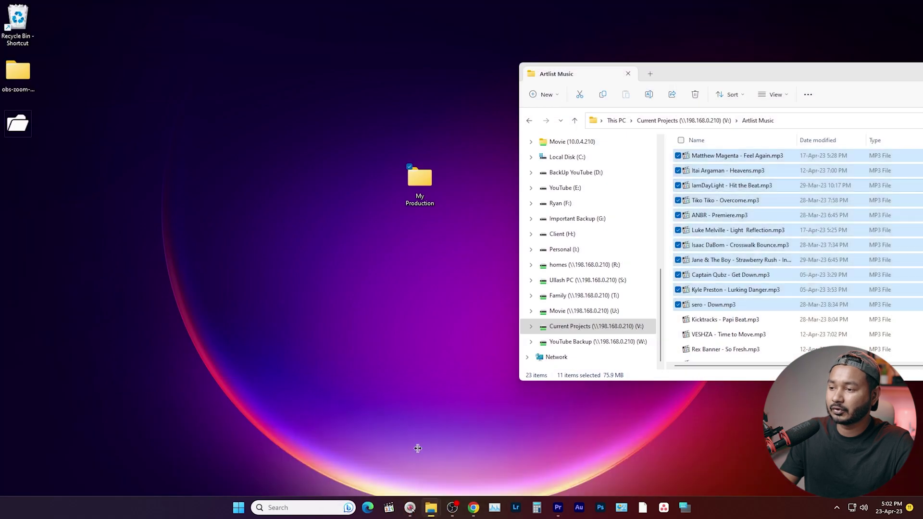
left_click(409, 455)
left_click(620, 279)
left_click(700, 262)
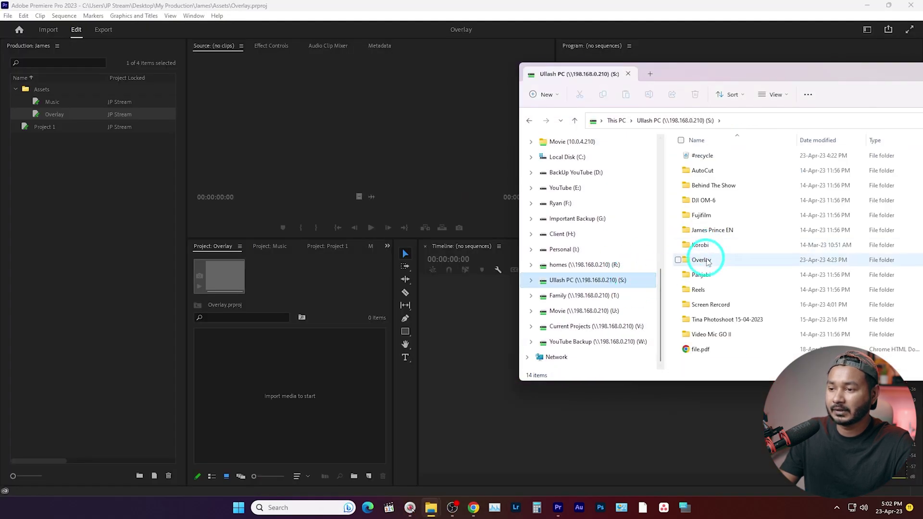
double_click(700, 262)
left_click_drag(739, 289, 313, 374)
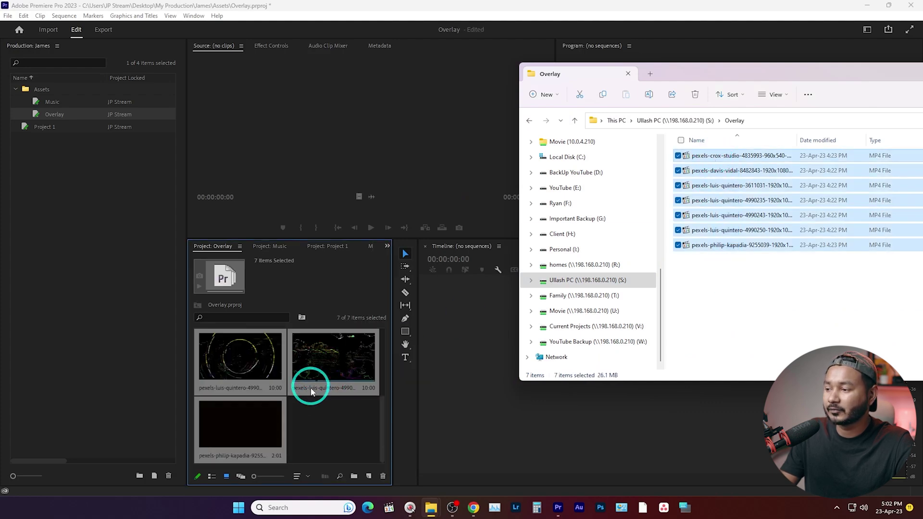
left_click(247, 375)
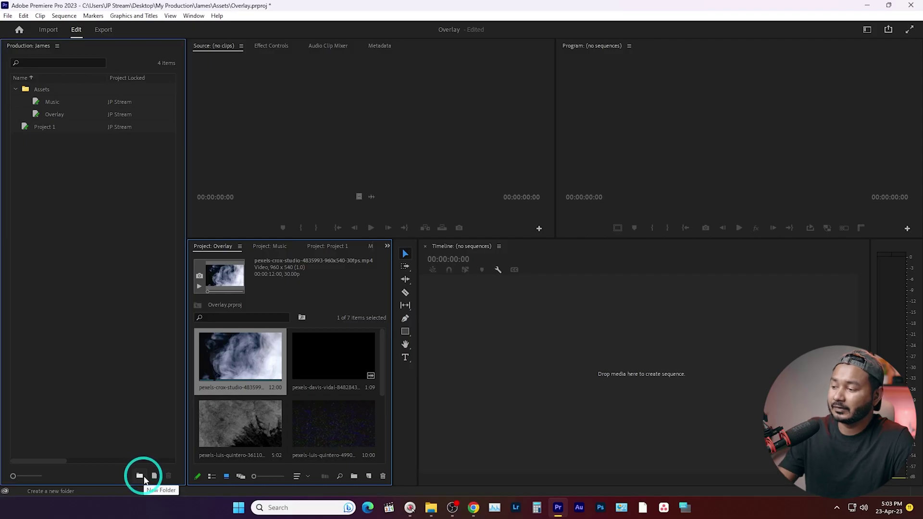
Step: Add a 'Projects' folder to the production and move Project 1 into it
left_click(140, 477)
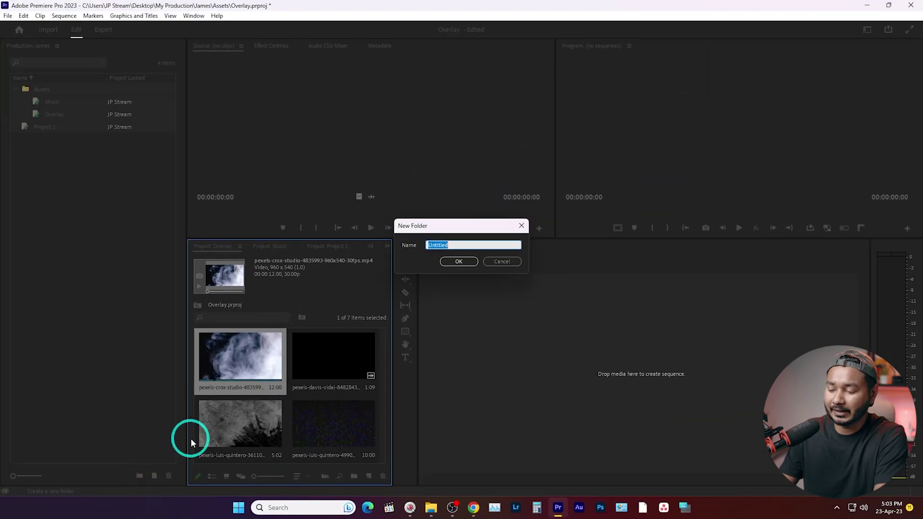
type("Projects")
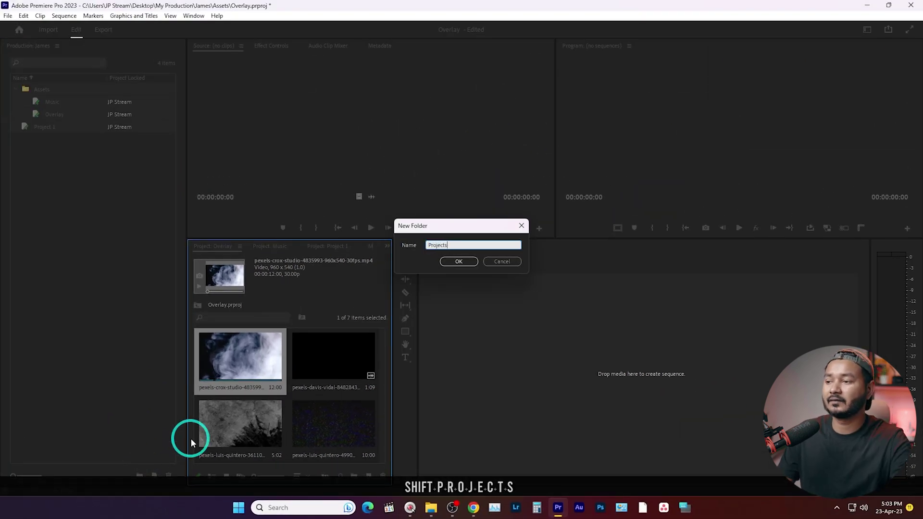
left_click(459, 261)
left_click(44, 127)
left_click_drag(46, 132, 50, 145)
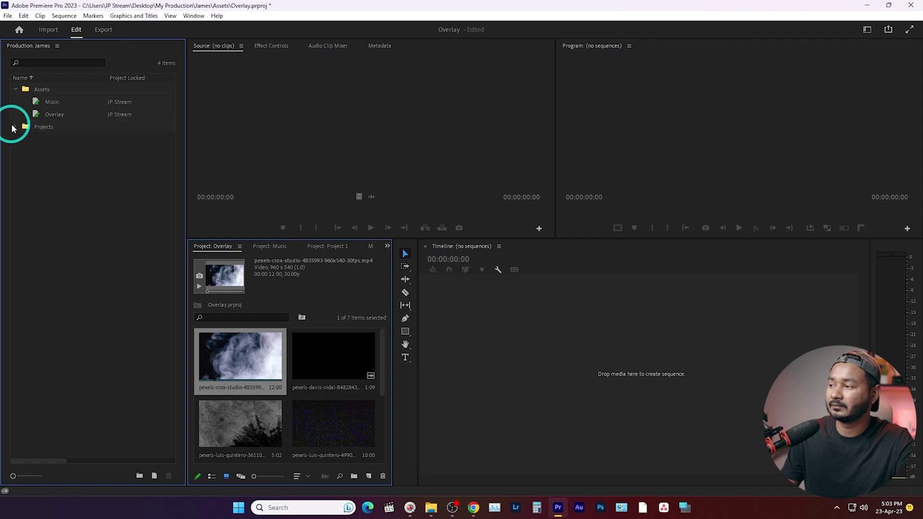
Step: Create a new project named 'Project 2' inside the Projects folder and select it
right_click(54, 130)
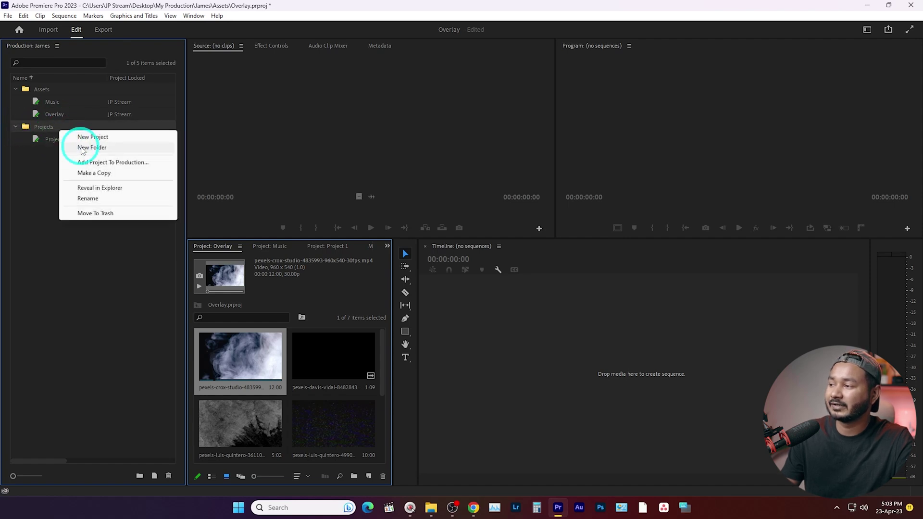
left_click(89, 141)
type("Prok")
key("BackSpace")
type("ject 2")
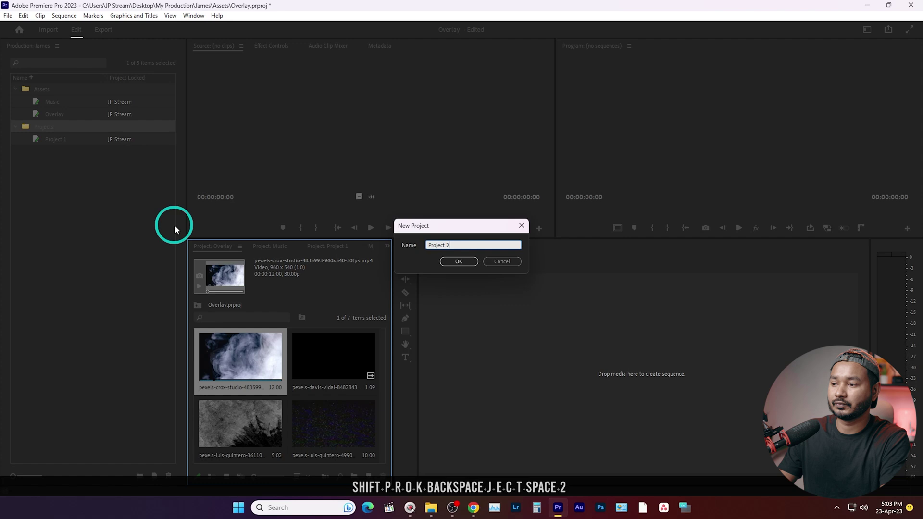
left_click(460, 262)
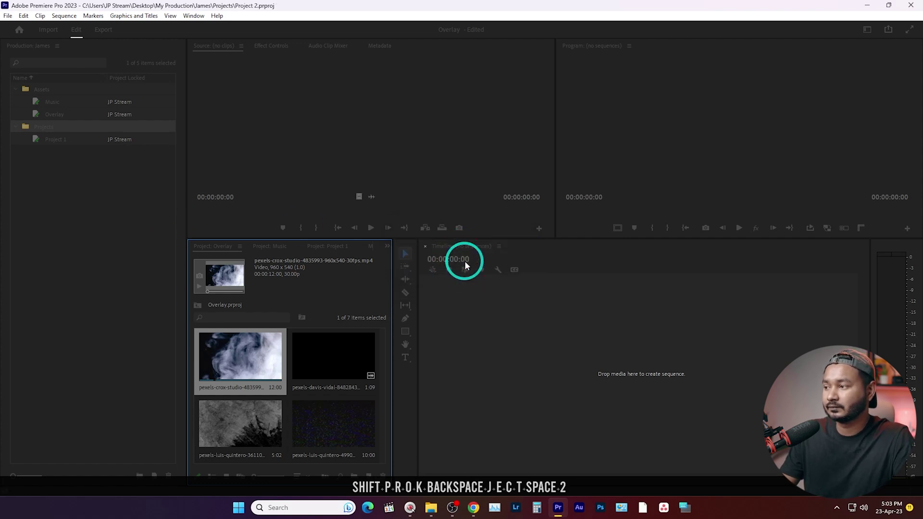
left_click(62, 150)
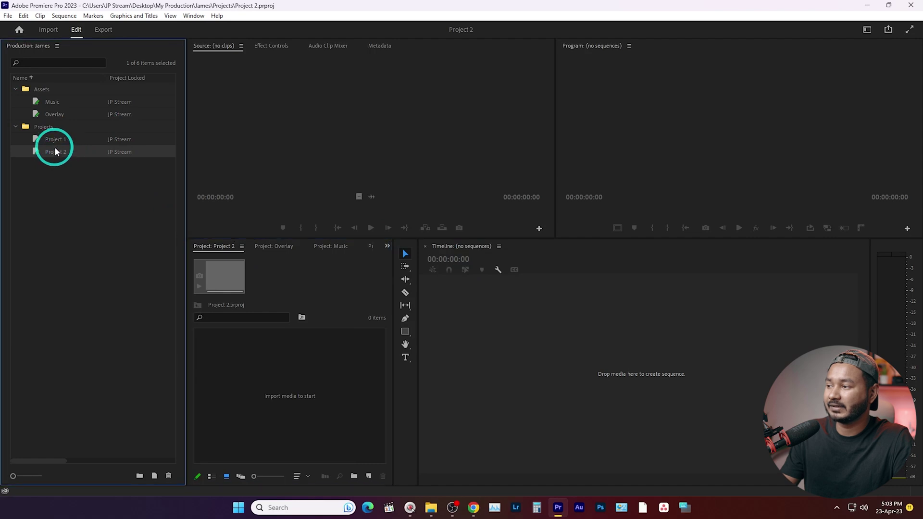
Step: Create a new sequence named 'Production' in Project 2
right_click(313, 359)
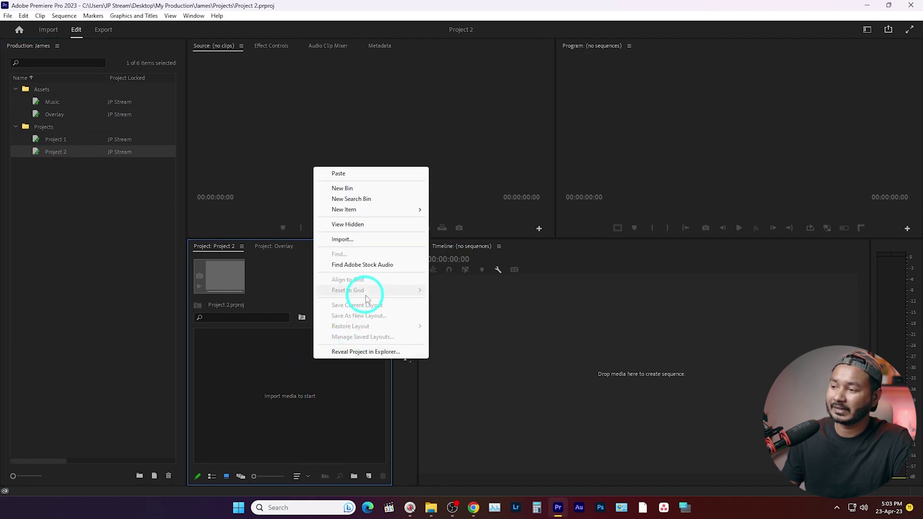
mouse_move(377, 210)
left_click(469, 210)
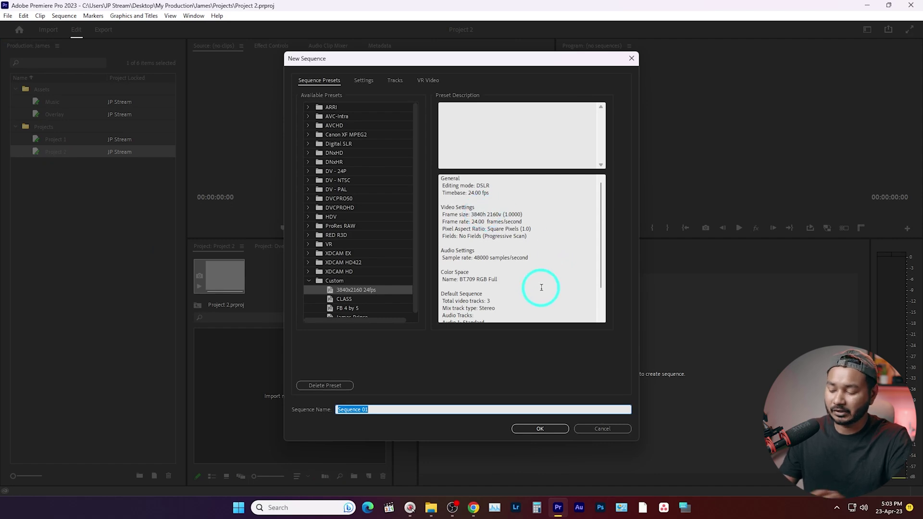
type("P")
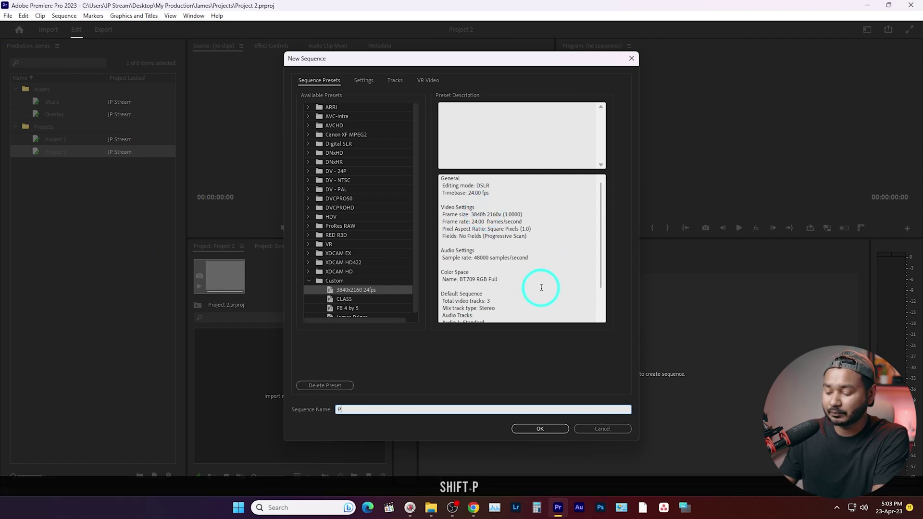
type("roduction")
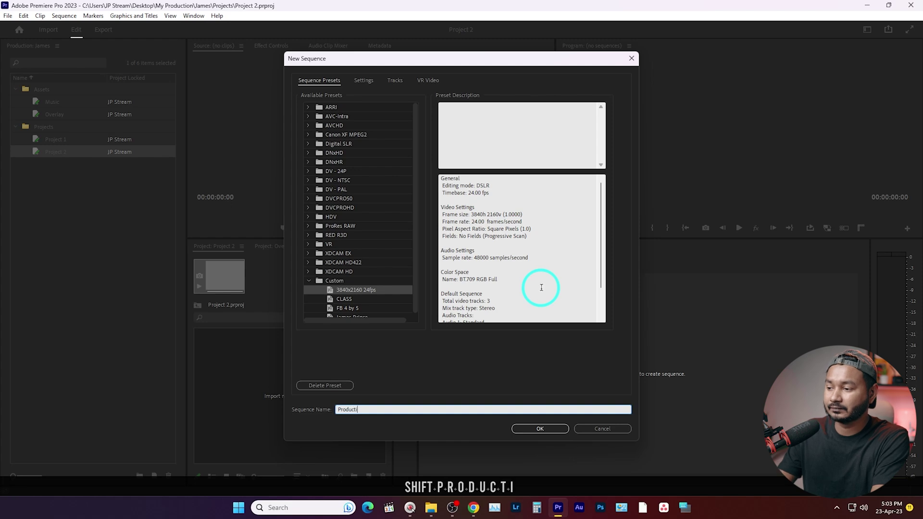
left_click(540, 429)
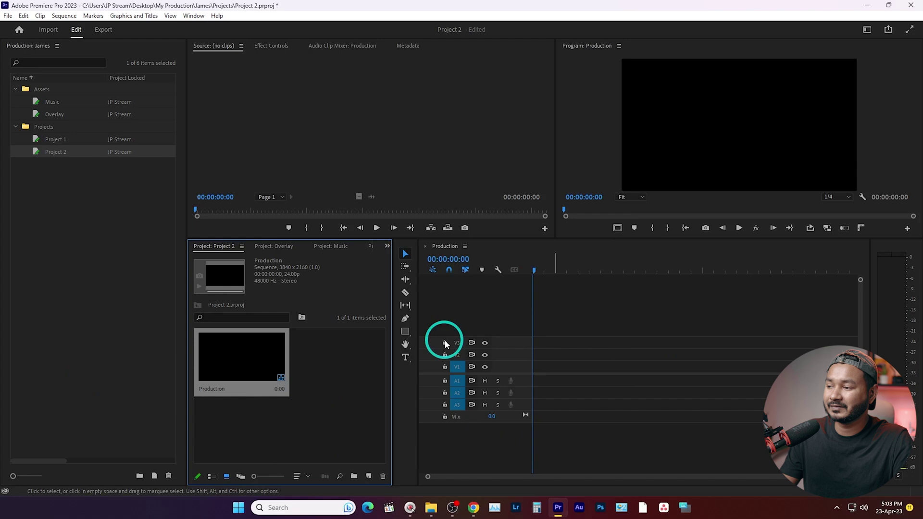
Step: Import How to Backup keyboard Layout.mp4 and place it on V1 and A1, keeping sequence settings
double_click(308, 371)
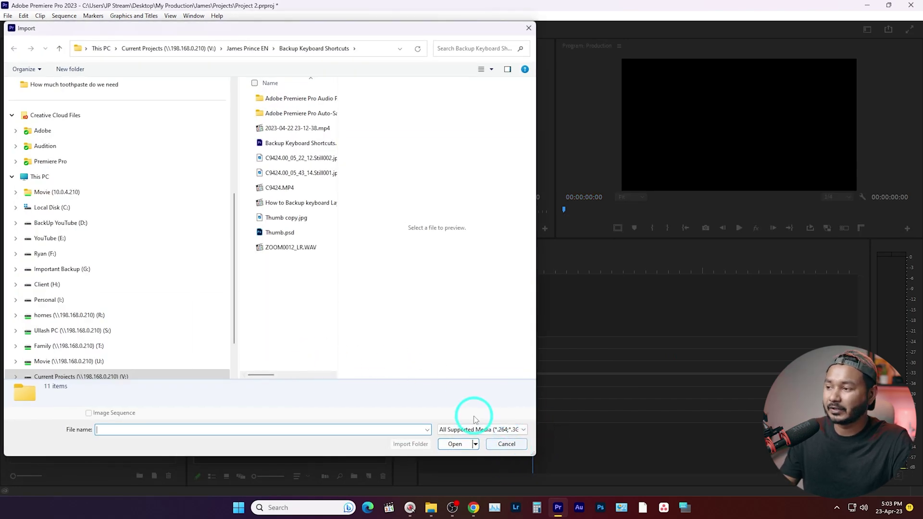
left_click(292, 203)
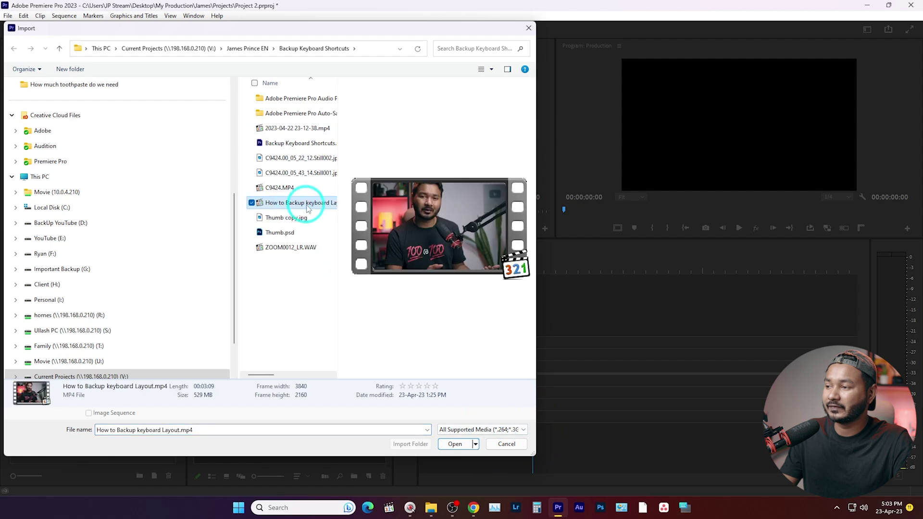
left_click(452, 444)
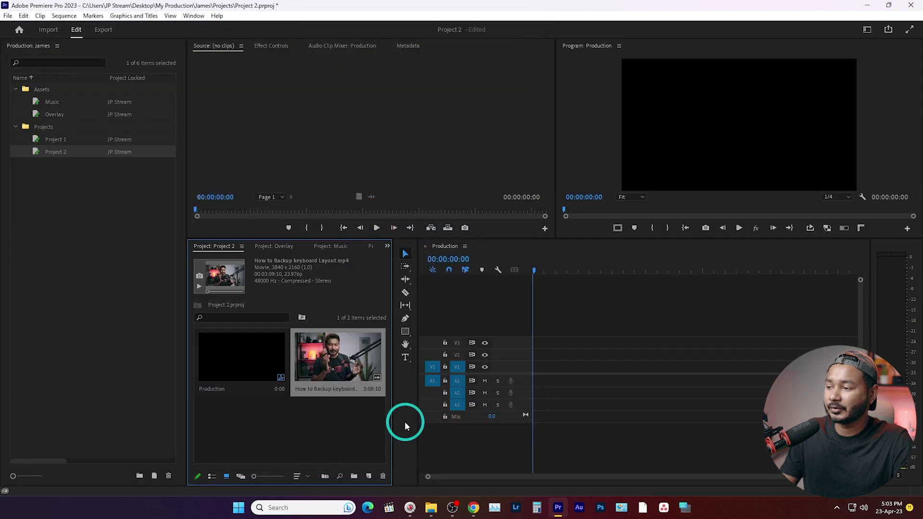
left_click_drag(335, 370, 530, 370)
left_click(532, 272)
Step: At about 50 seconds, add a song from the Music asset project onto track A2
left_click(559, 271)
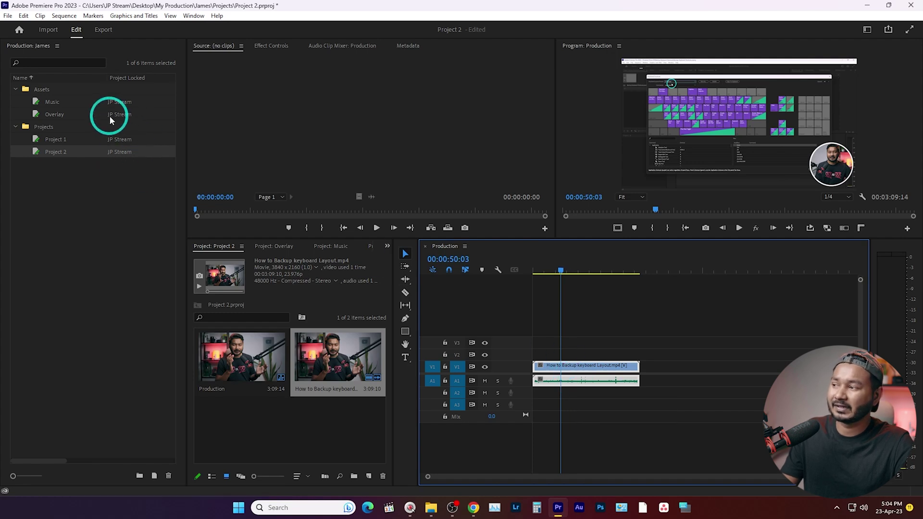
double_click(51, 102)
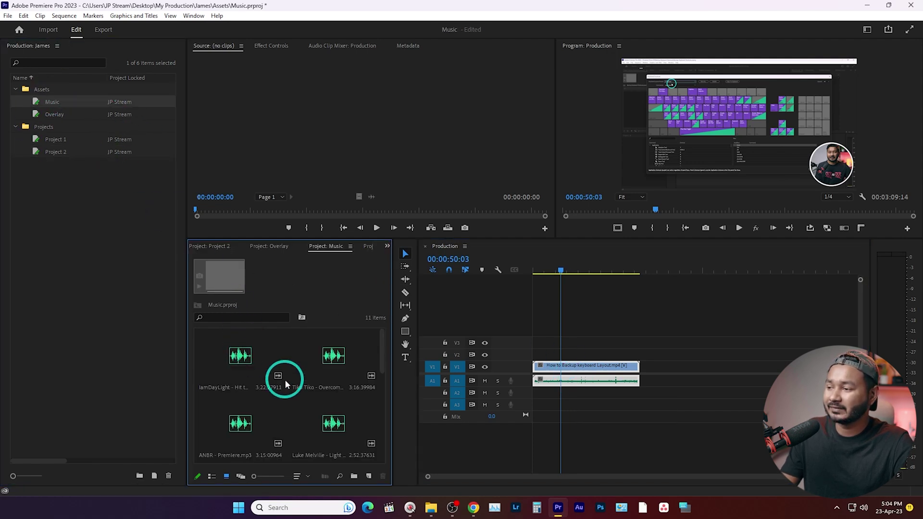
left_click_drag(251, 435, 548, 393)
Step: Place the smoke clip from the Overlay asset project on track V2
double_click(51, 114)
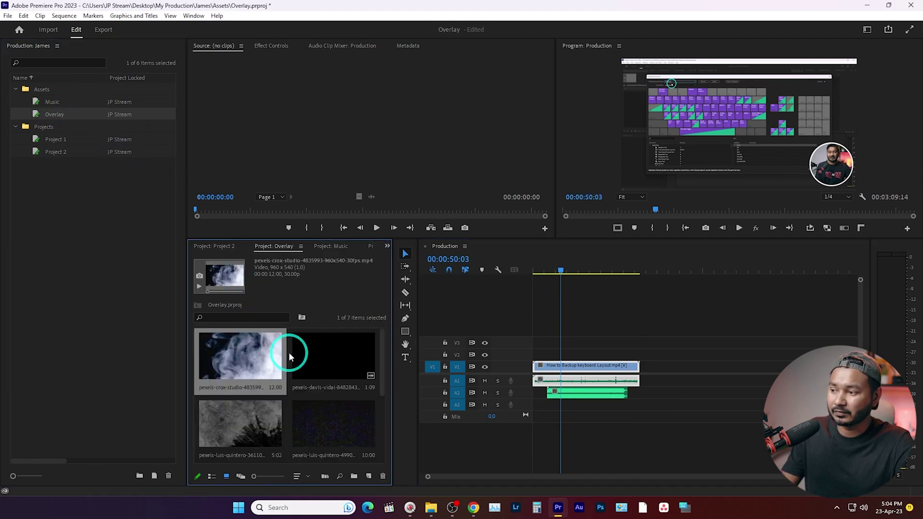
left_click_drag(279, 354, 565, 355)
key("alt")
left_click(254, 422)
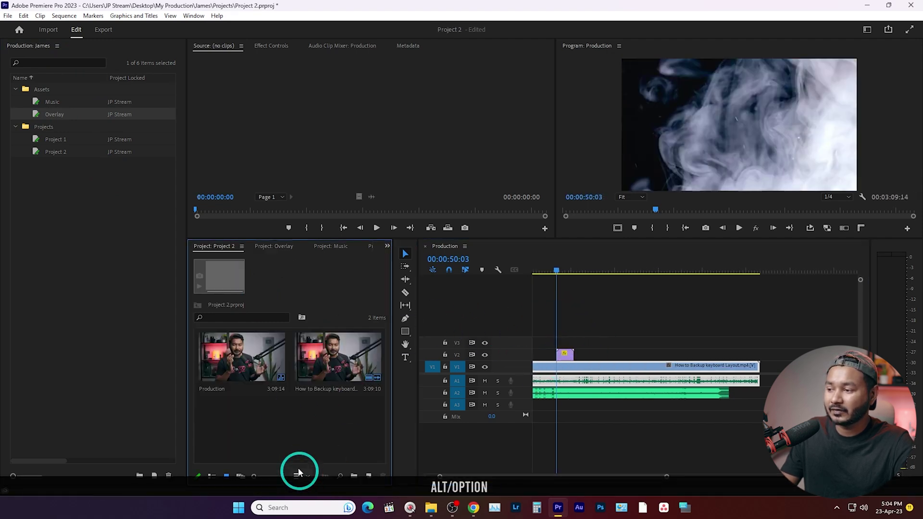
left_click(588, 359)
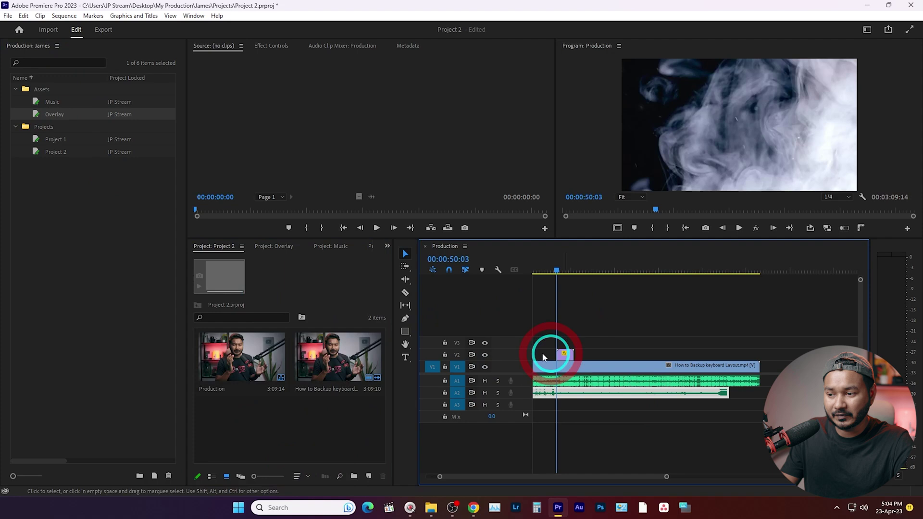
left_click(272, 424)
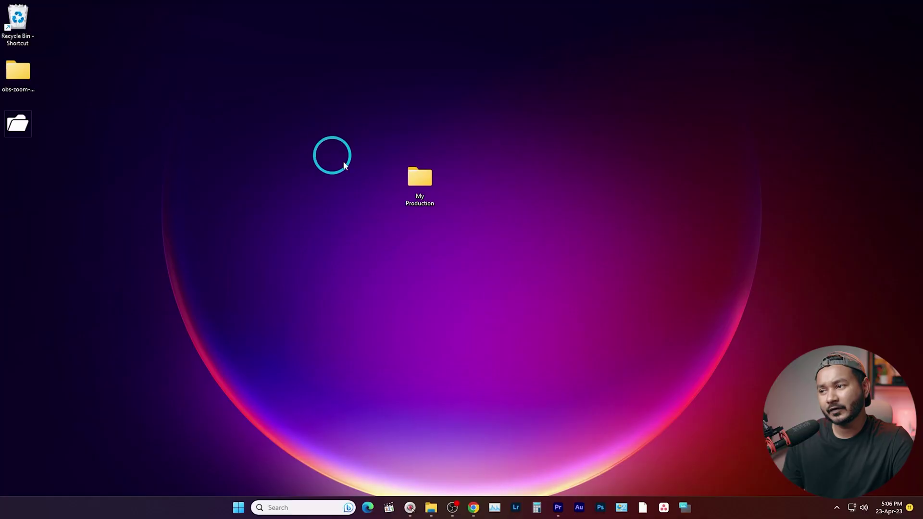
Step: Open the James production folder inside My Production on the desktop
double_click(418, 175)
double_click(533, 238)
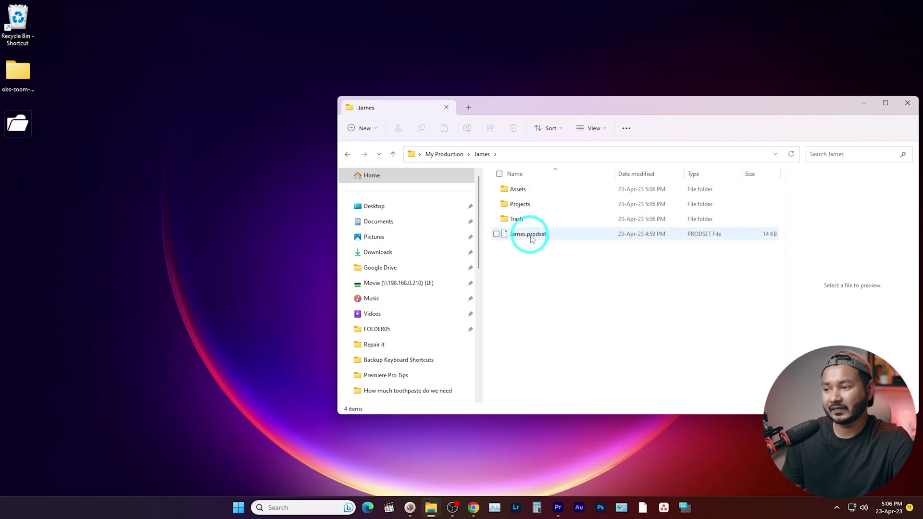
Step: Open the Projects folder and select its project files to inspect them
left_click(532, 239)
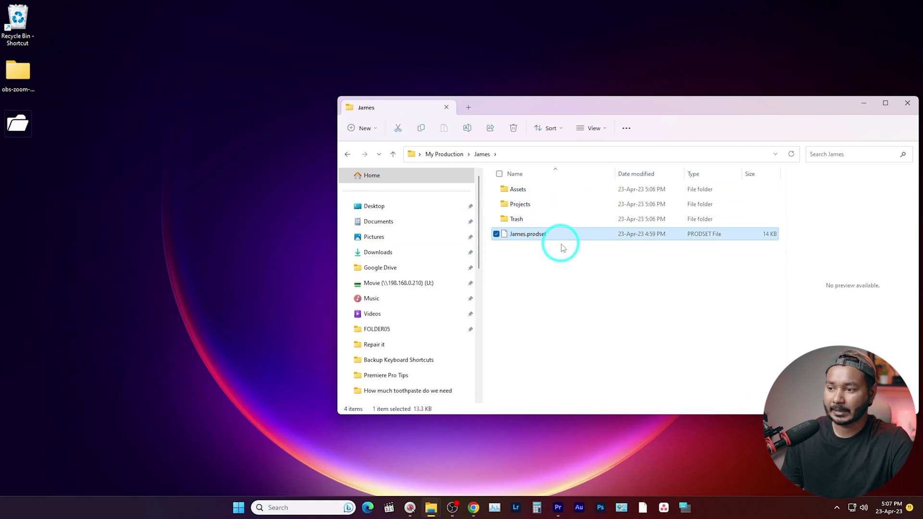
double_click(525, 203)
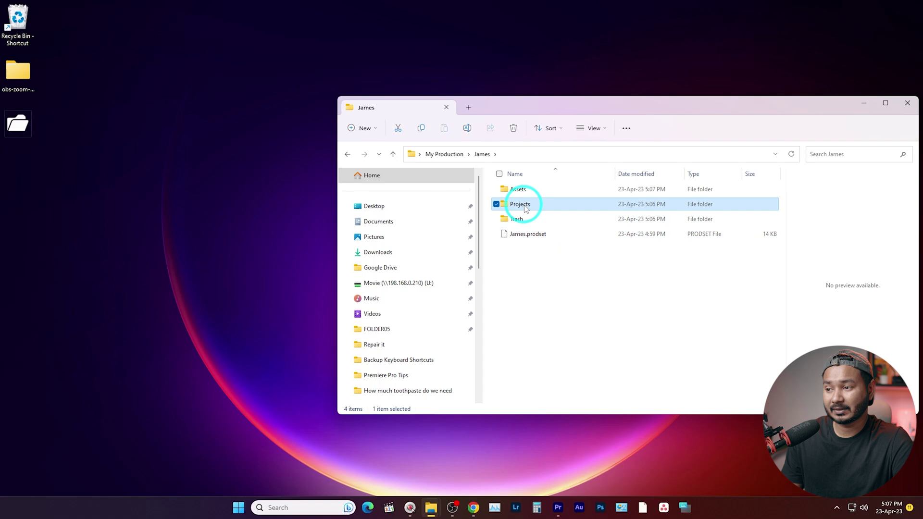
left_click_drag(579, 285, 508, 184)
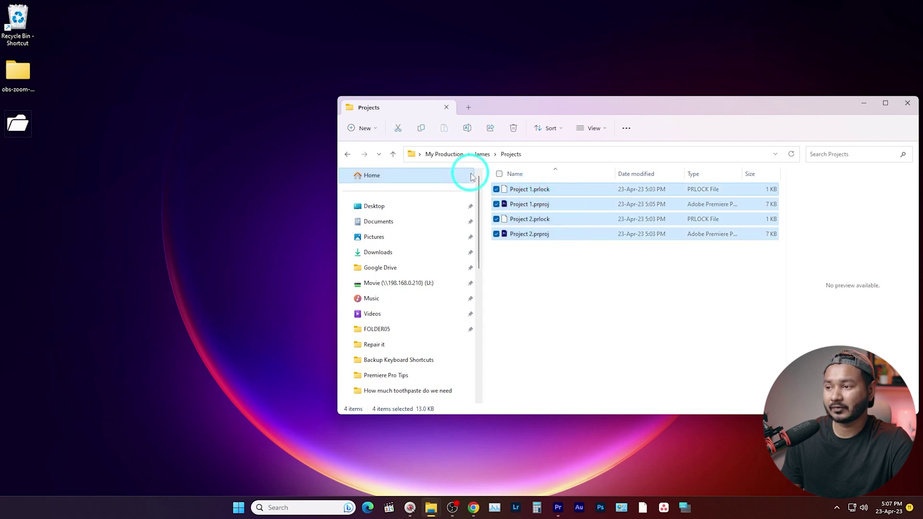
Step: Inspect the files in the Assets folder, then minimize File Explorer
left_click(482, 154)
double_click(529, 189)
left_click_drag(614, 284, 511, 161)
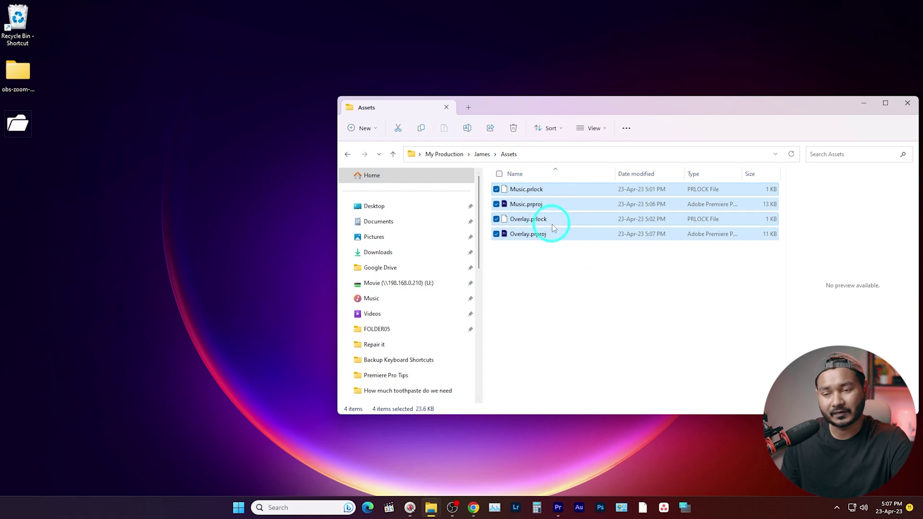
left_click(567, 259)
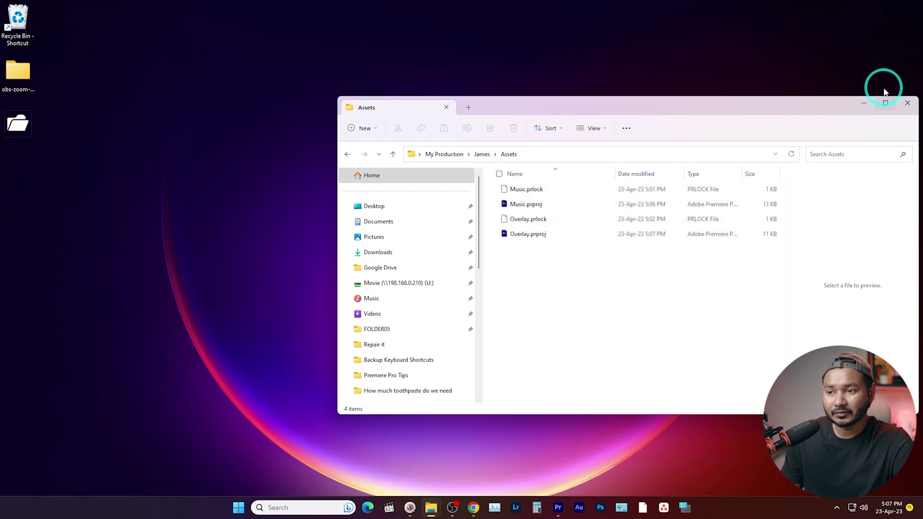
left_click(864, 103)
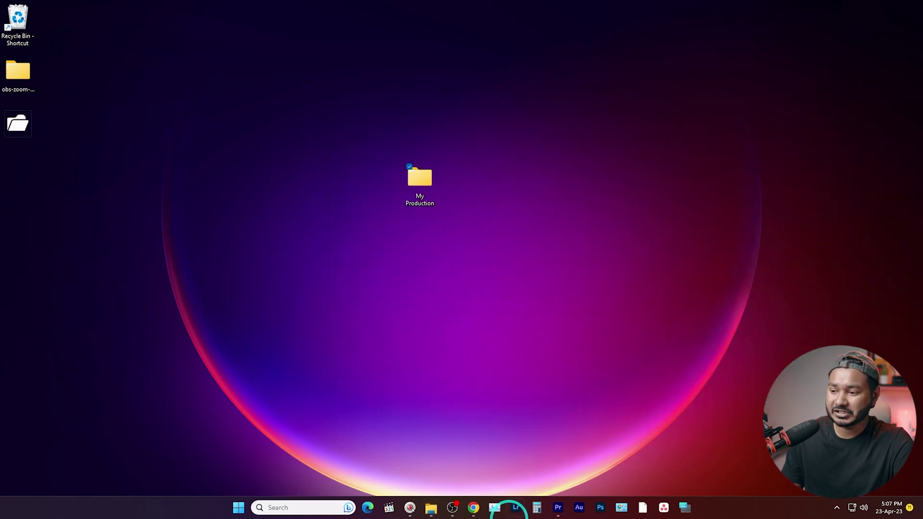
left_click(560, 507)
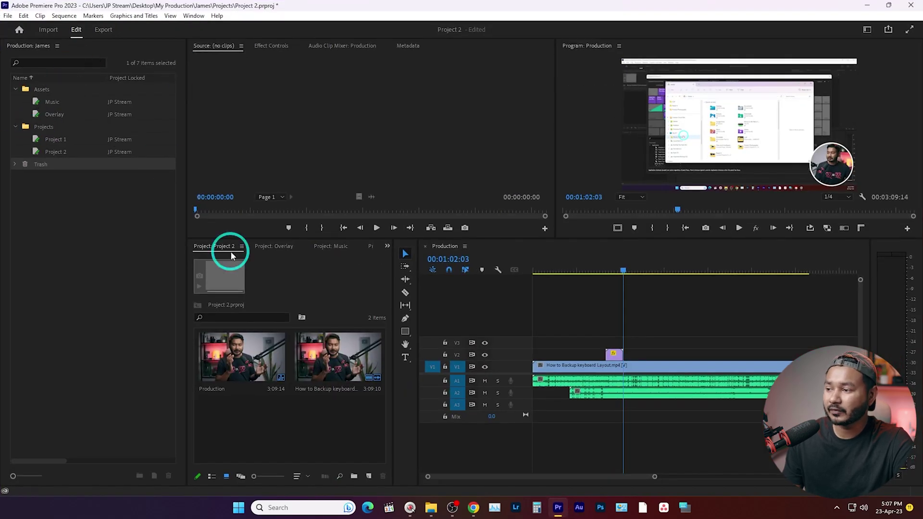